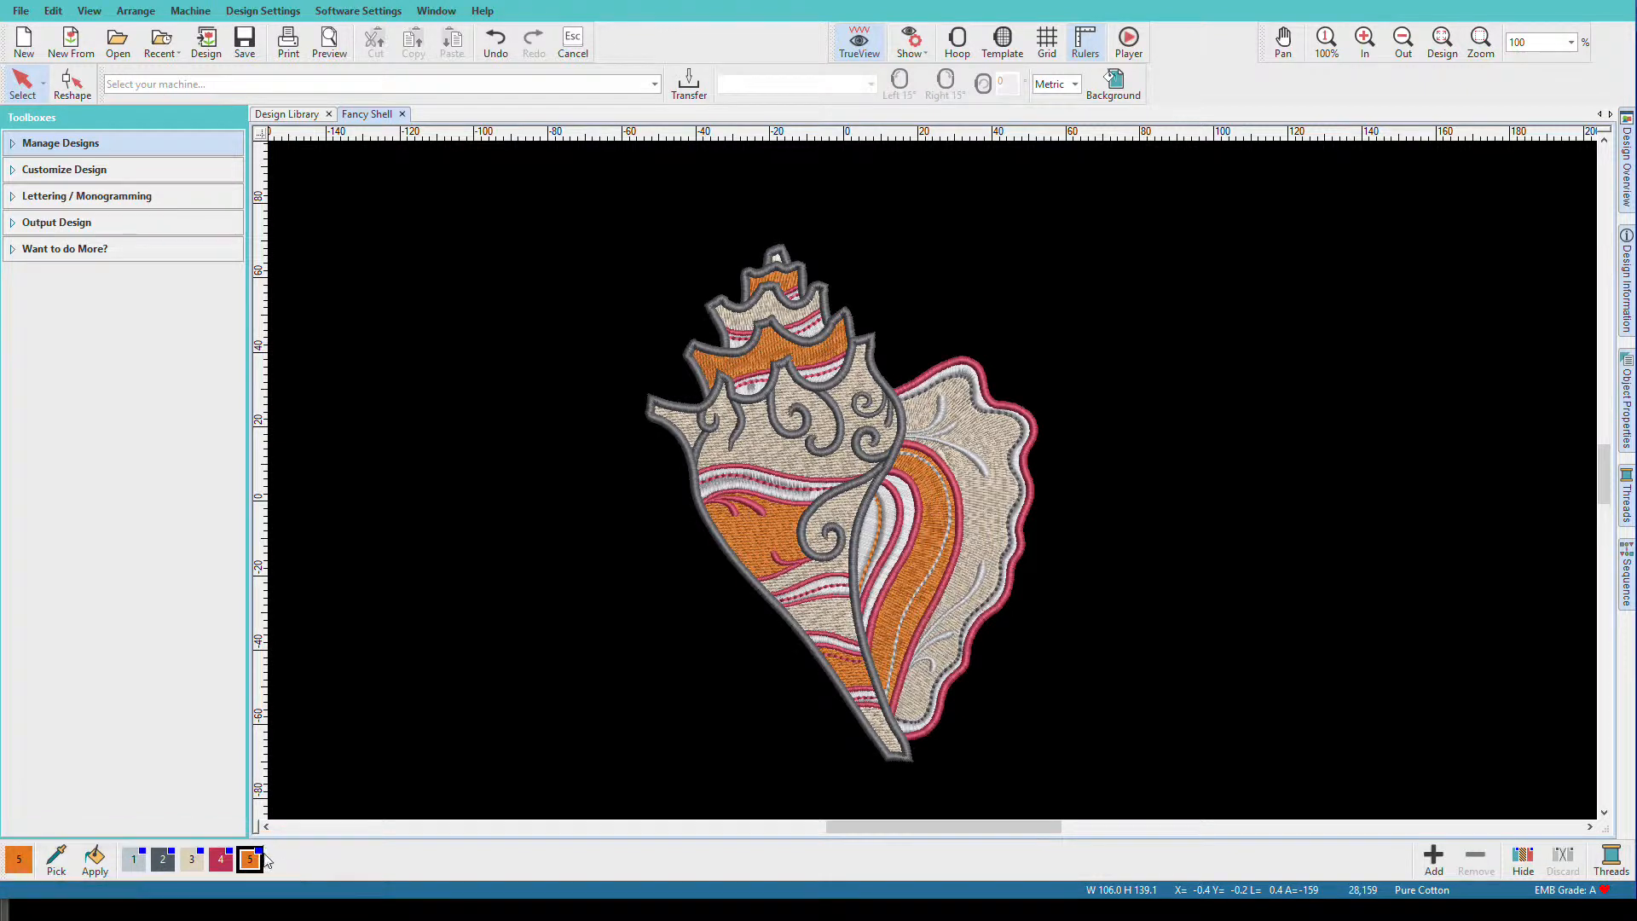
Step: Isolate the stitching areas of palette colors 5, 4 and 3 one after another to see where each is used
mouse_move(267, 858)
click(250, 863)
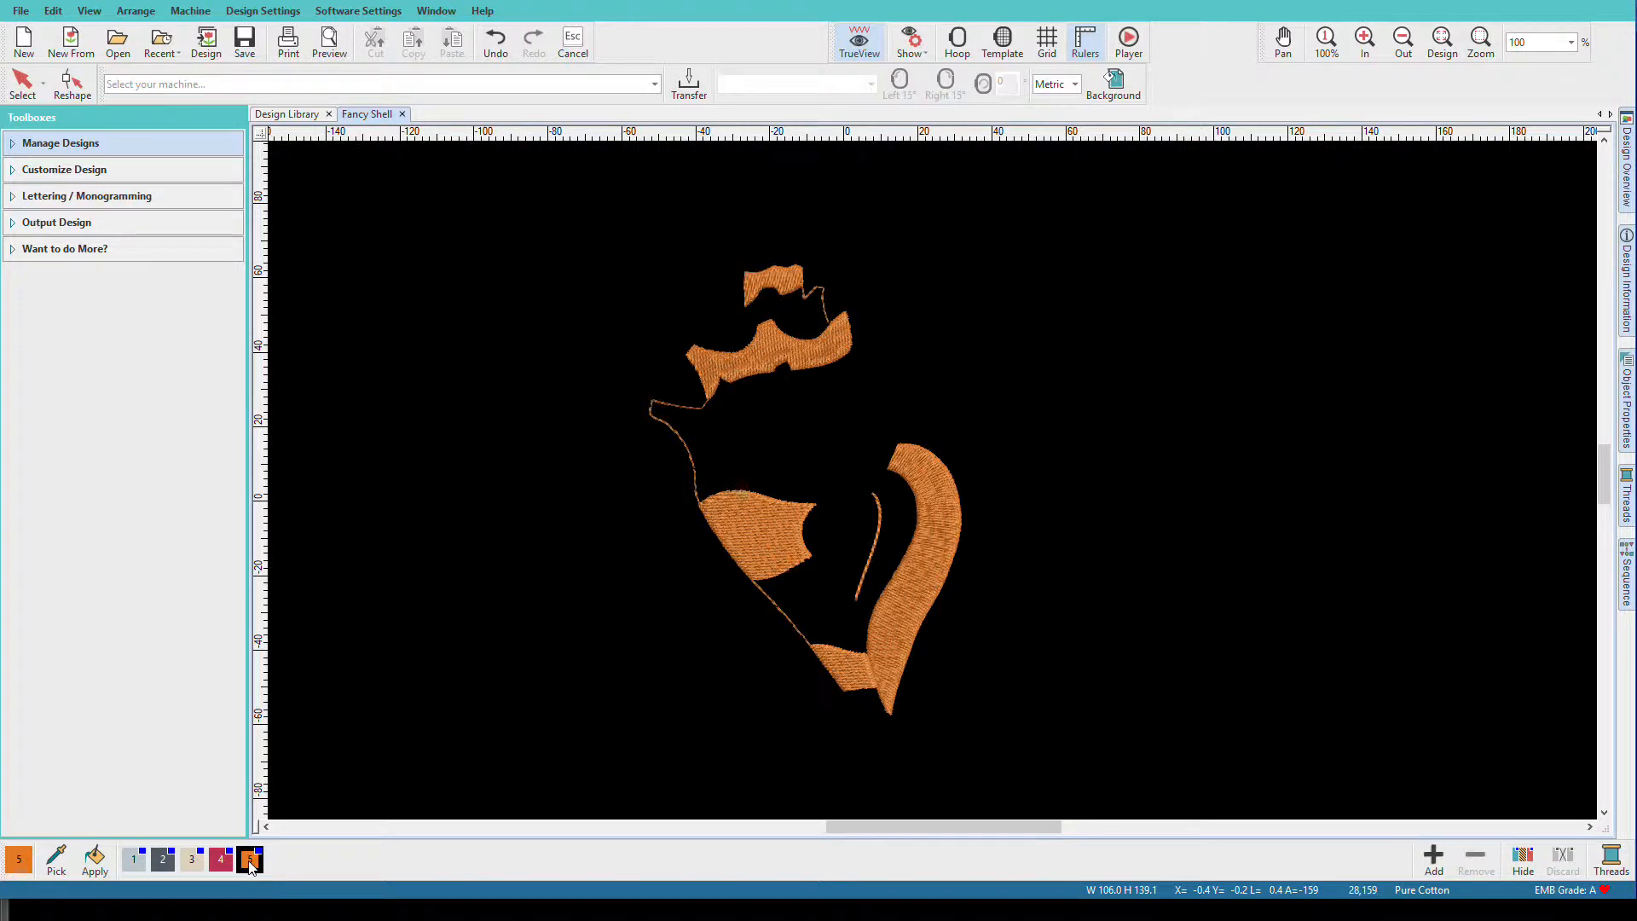
click(227, 862)
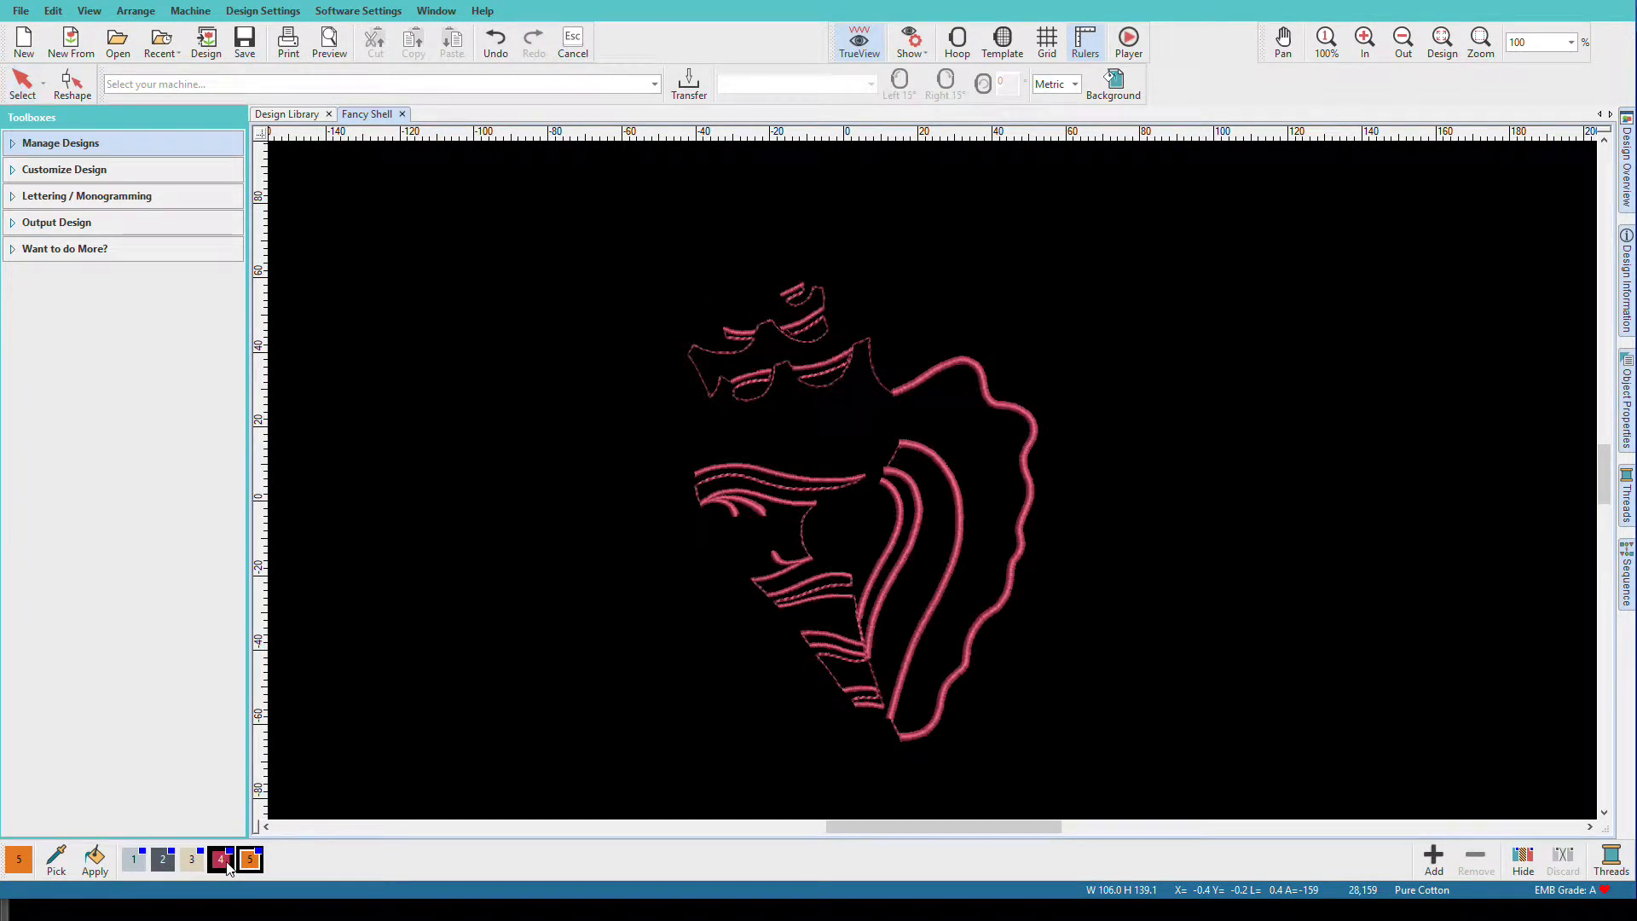
click(193, 861)
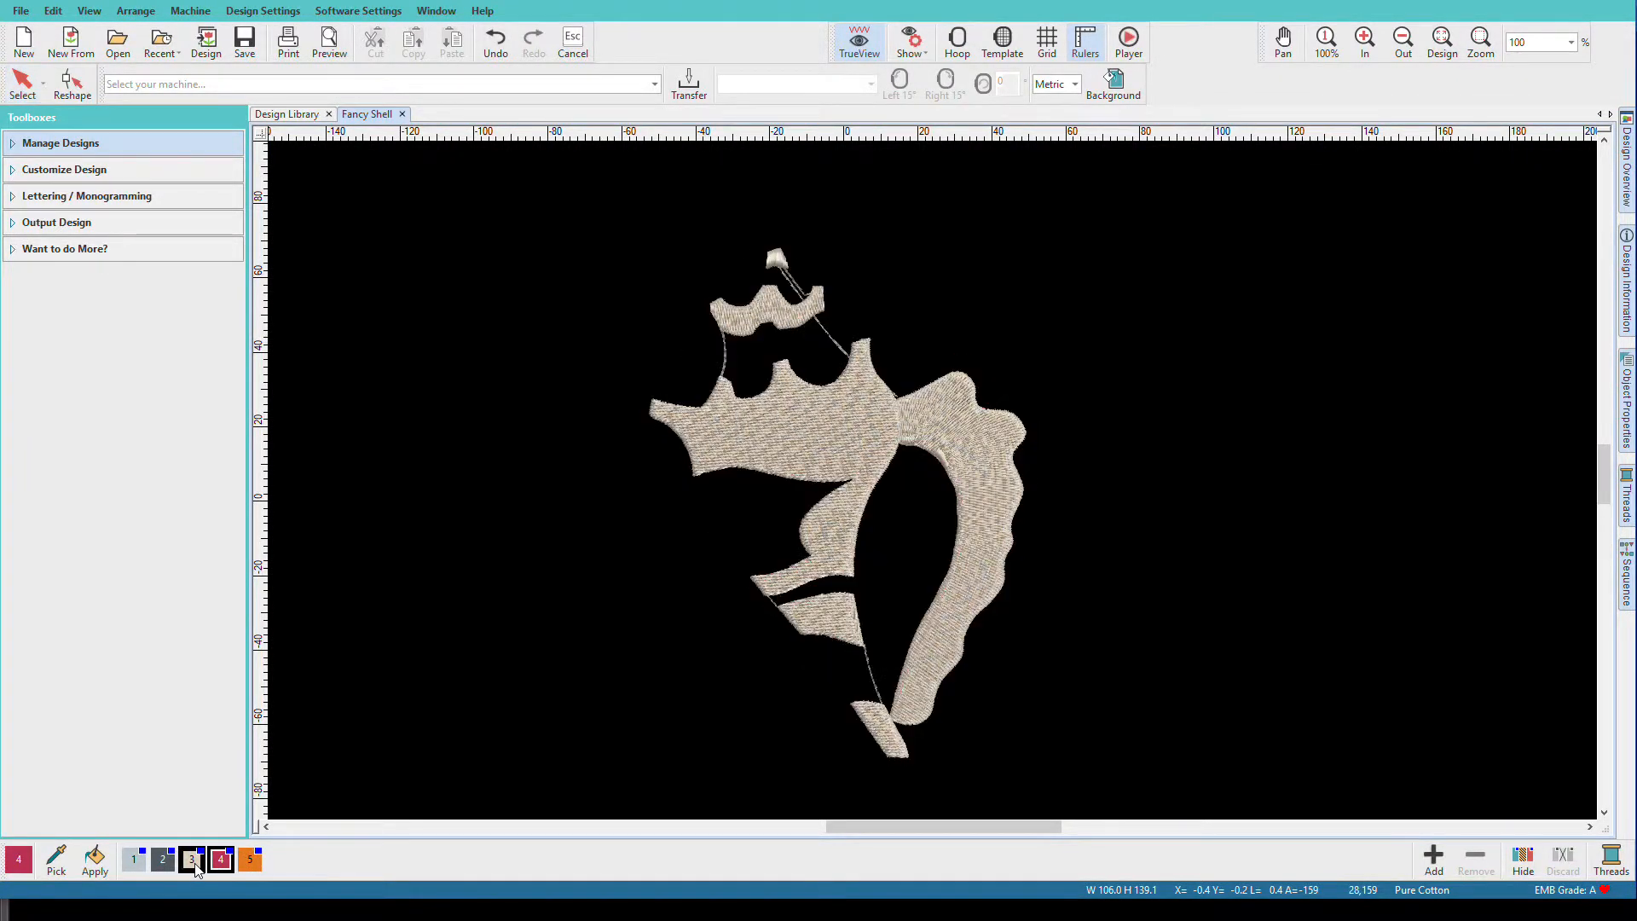
click(195, 866)
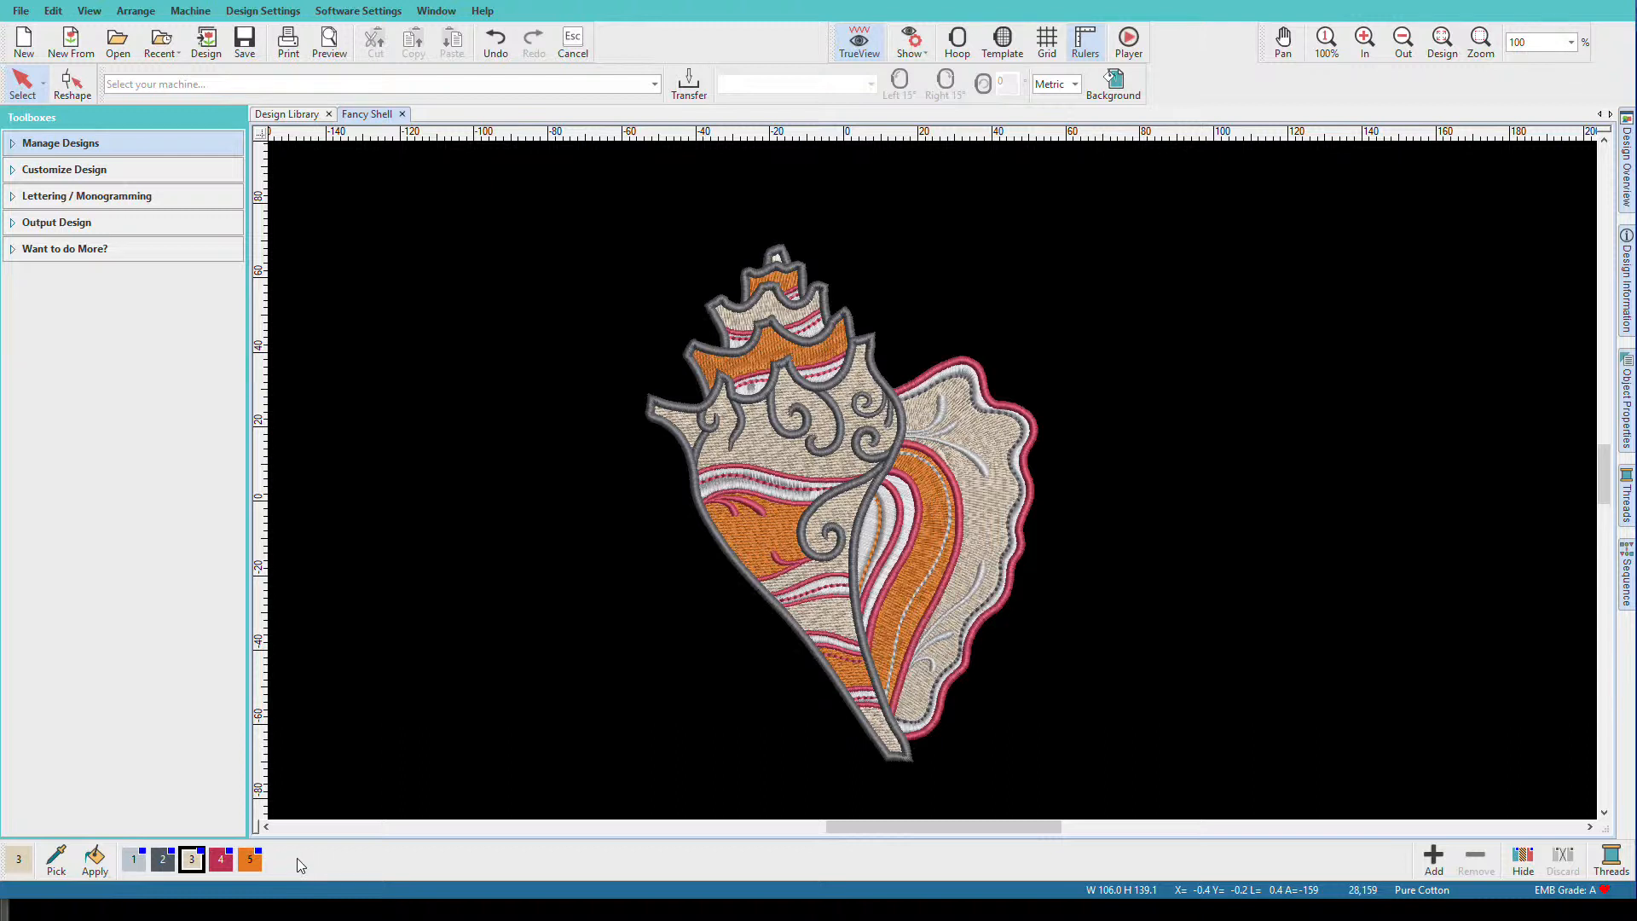
Step: Display the design's color sequence and the thread list with full thread details
click(1627, 579)
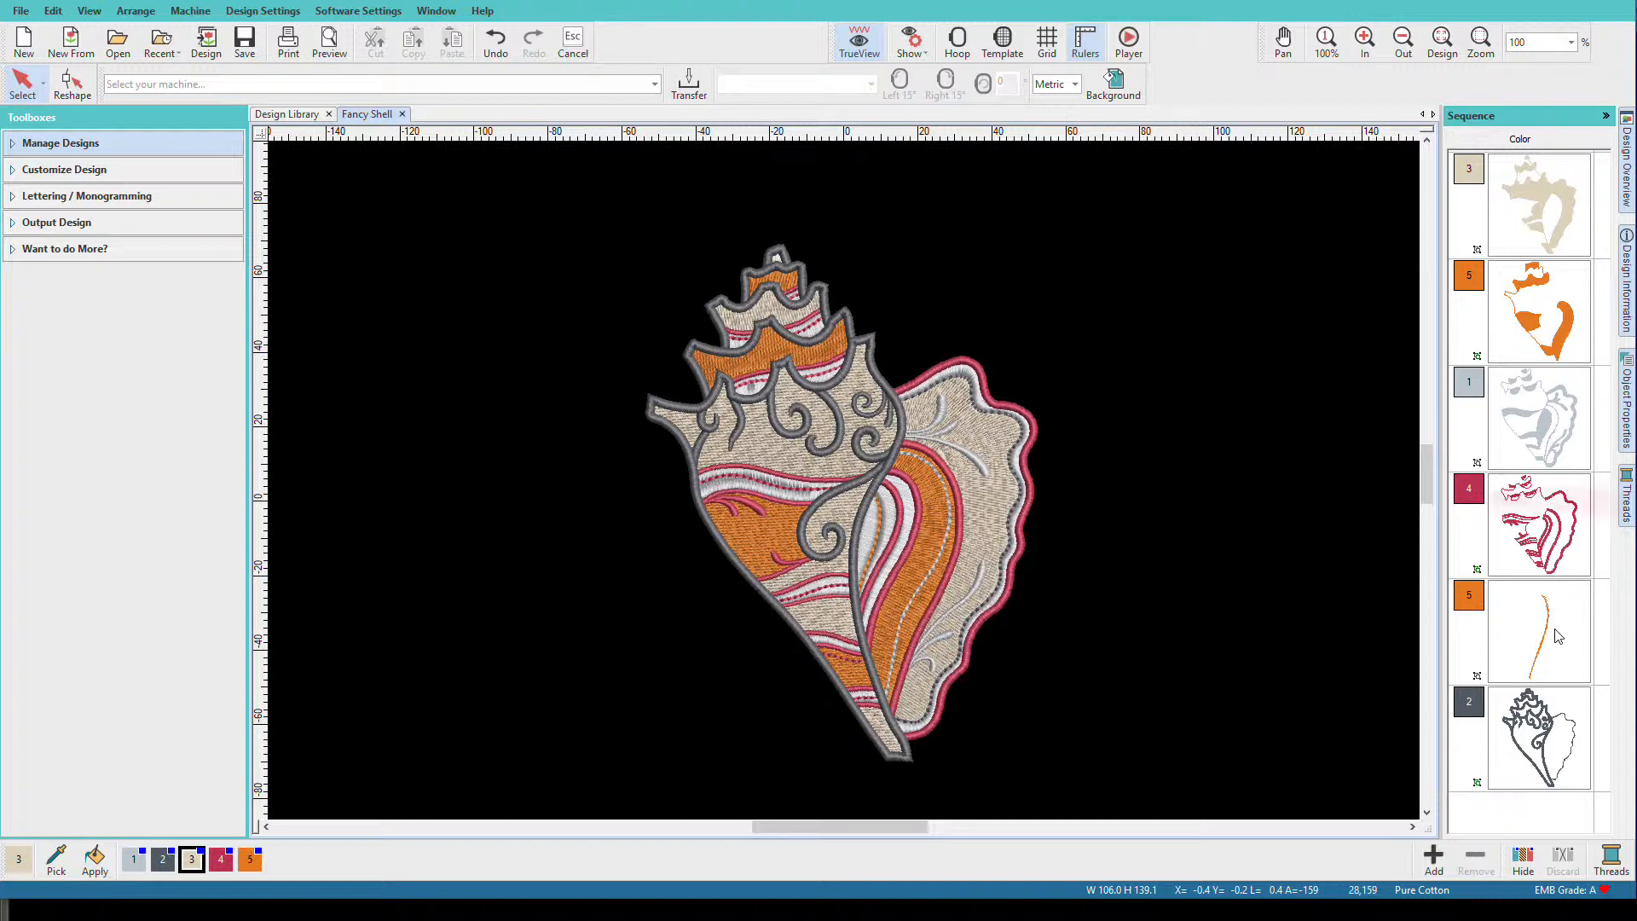
click(1628, 499)
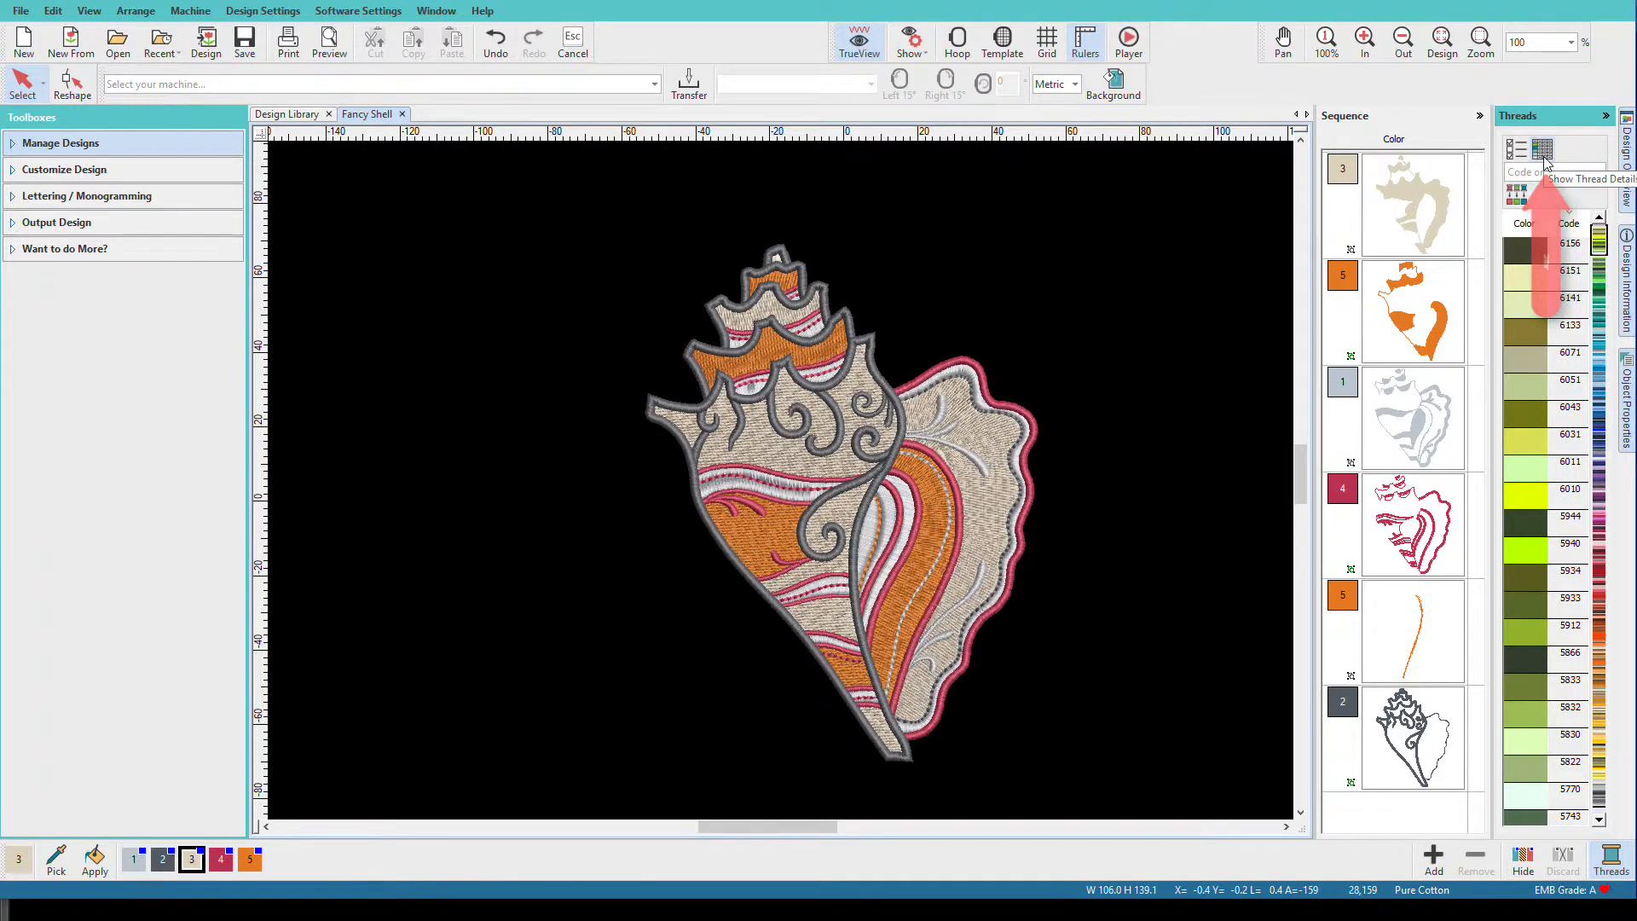
click(1543, 154)
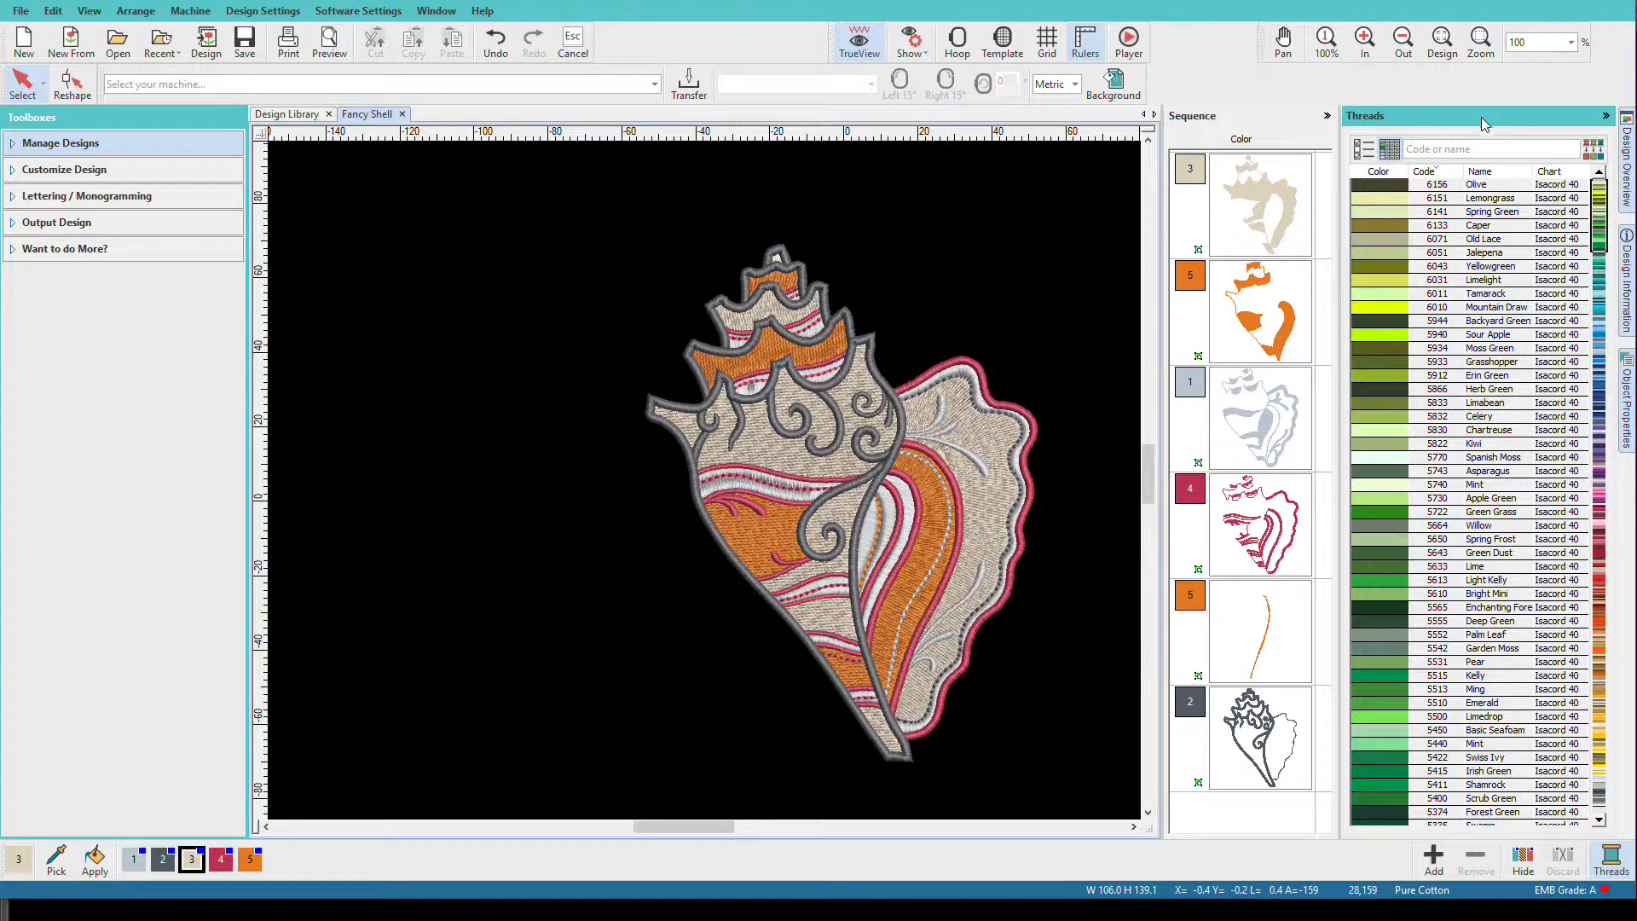
Step: Replace the Isacord 40 thread chart with Madeira Classic 40
click(1366, 151)
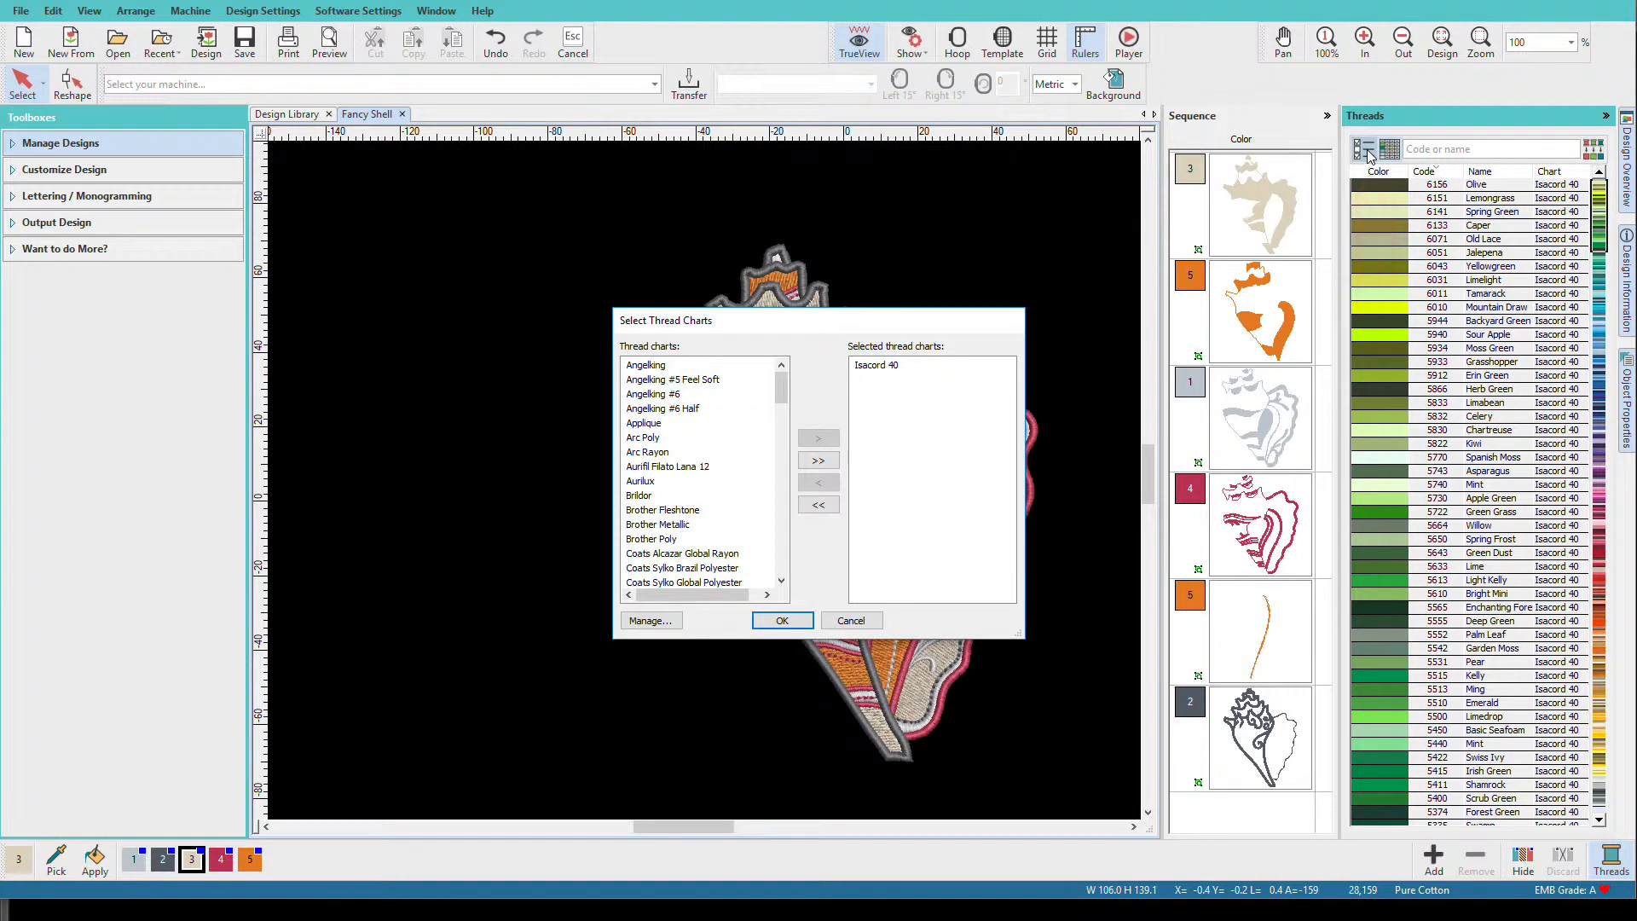
click(878, 365)
click(818, 482)
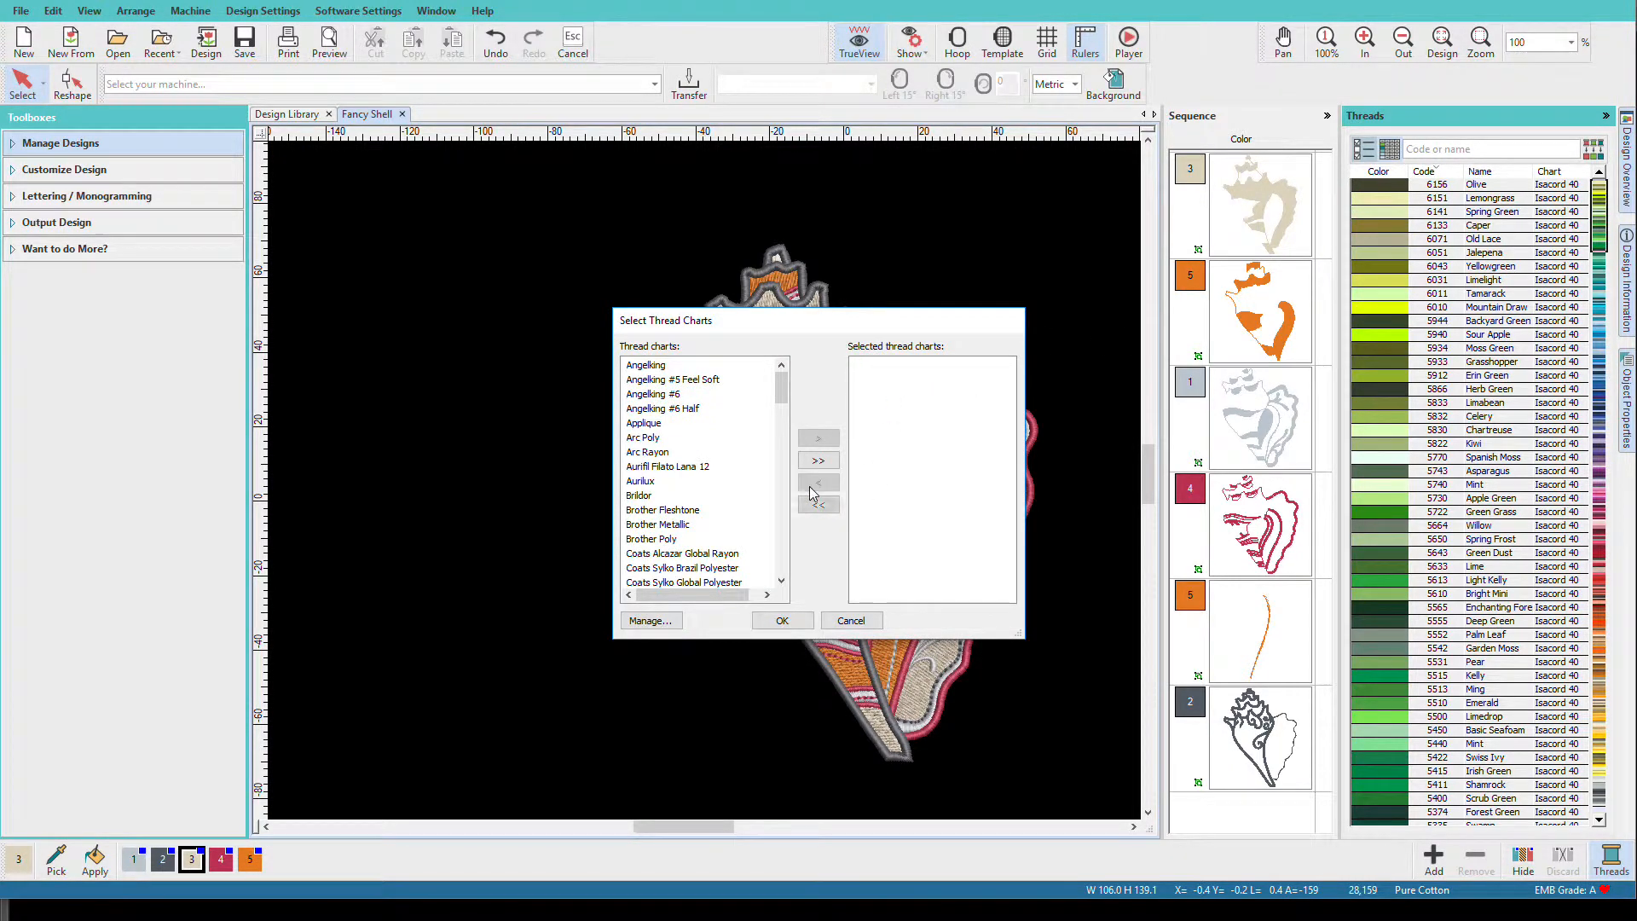
drag(778, 404, 761, 493)
double_click(678, 451)
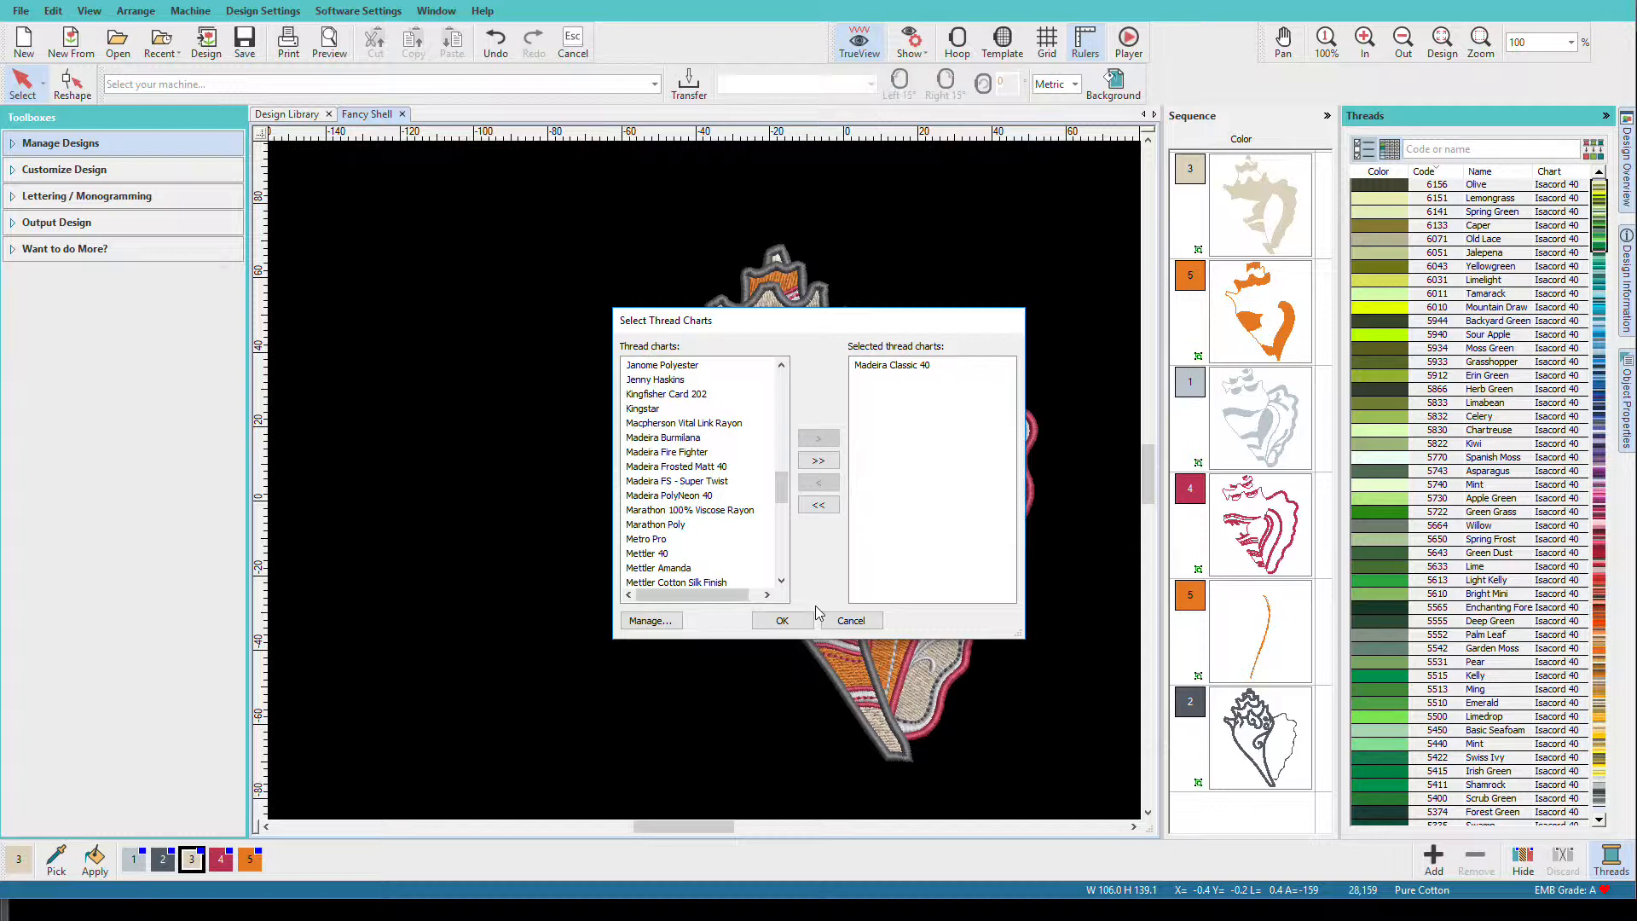
click(781, 619)
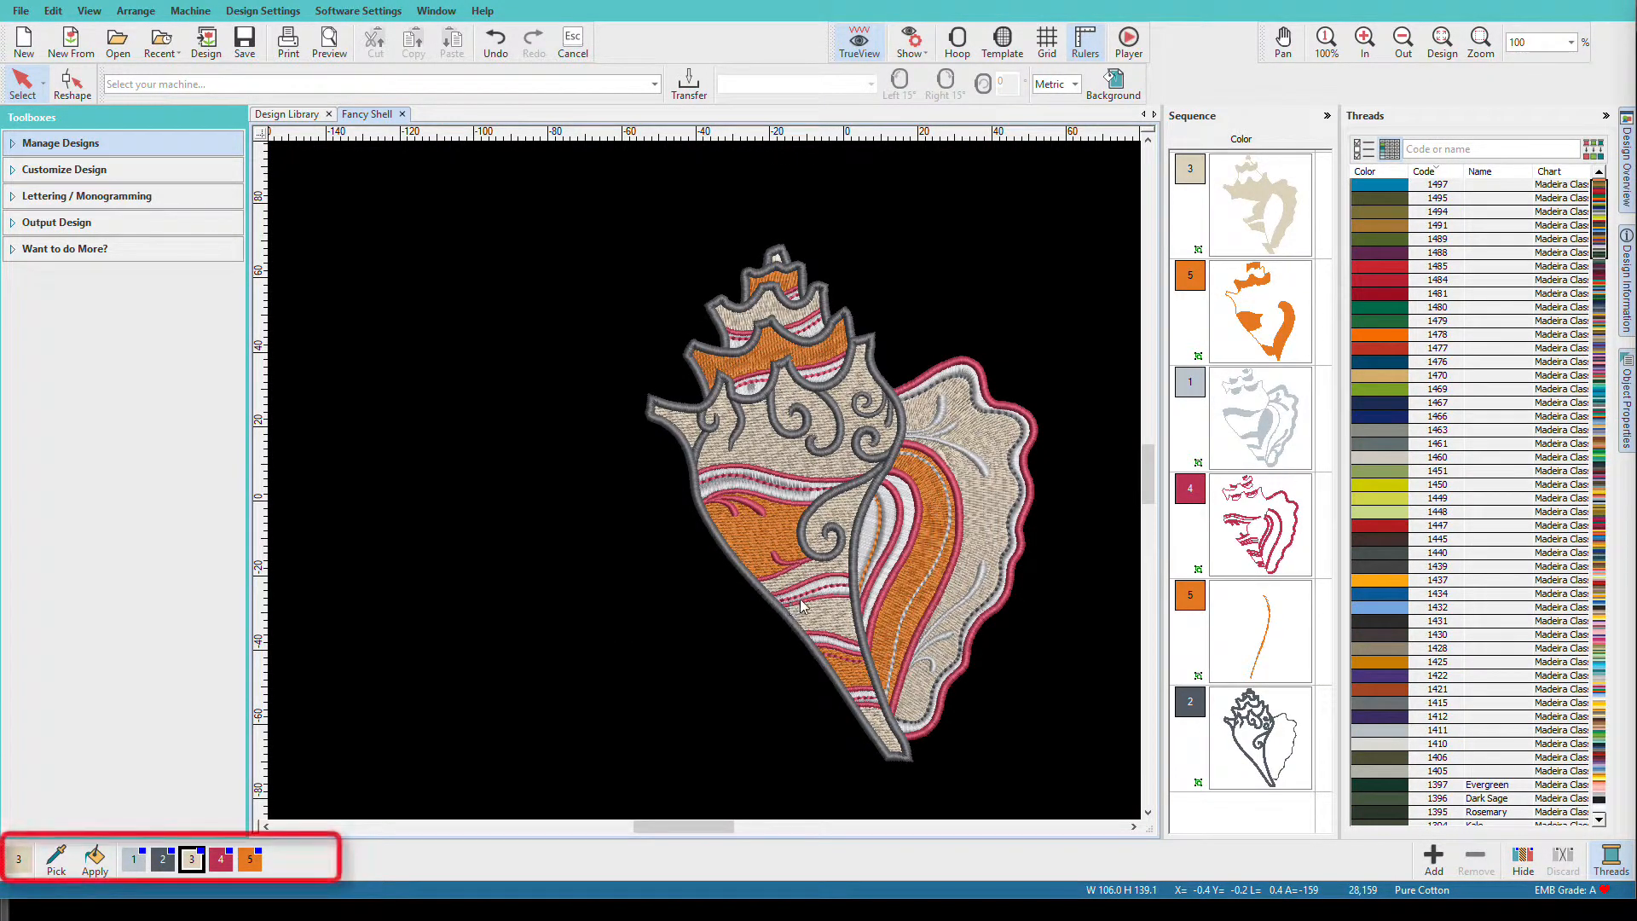
Step: Change palette color 5 to Madeira Classic 40 thread 1497 and add thread 1432 as a new palette color
click(254, 860)
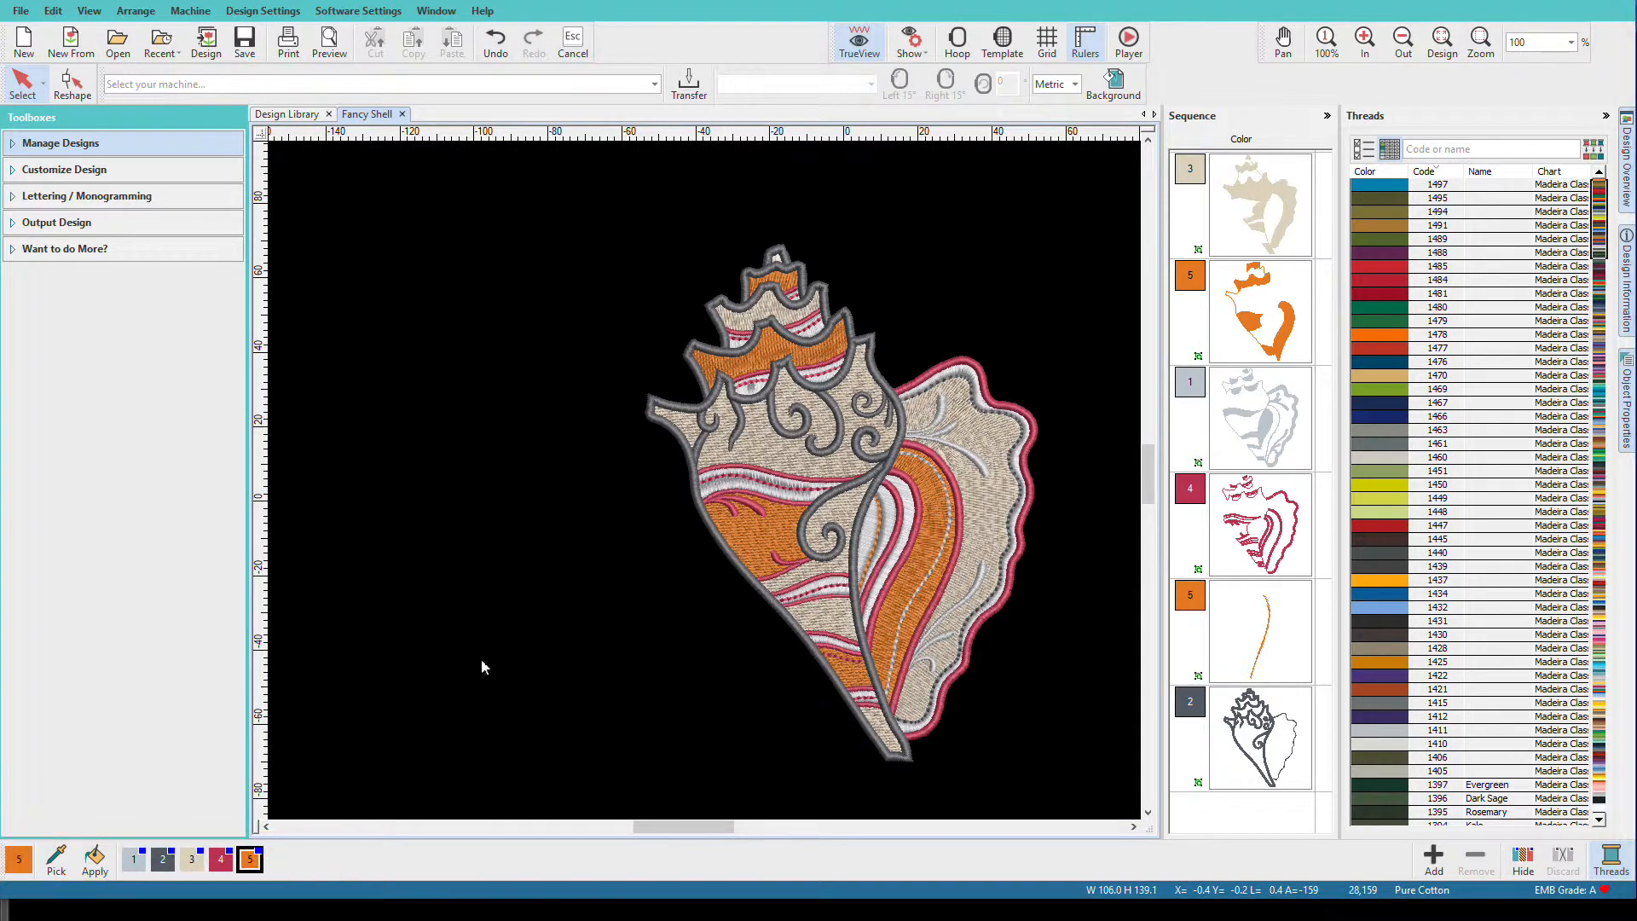
click(1379, 190)
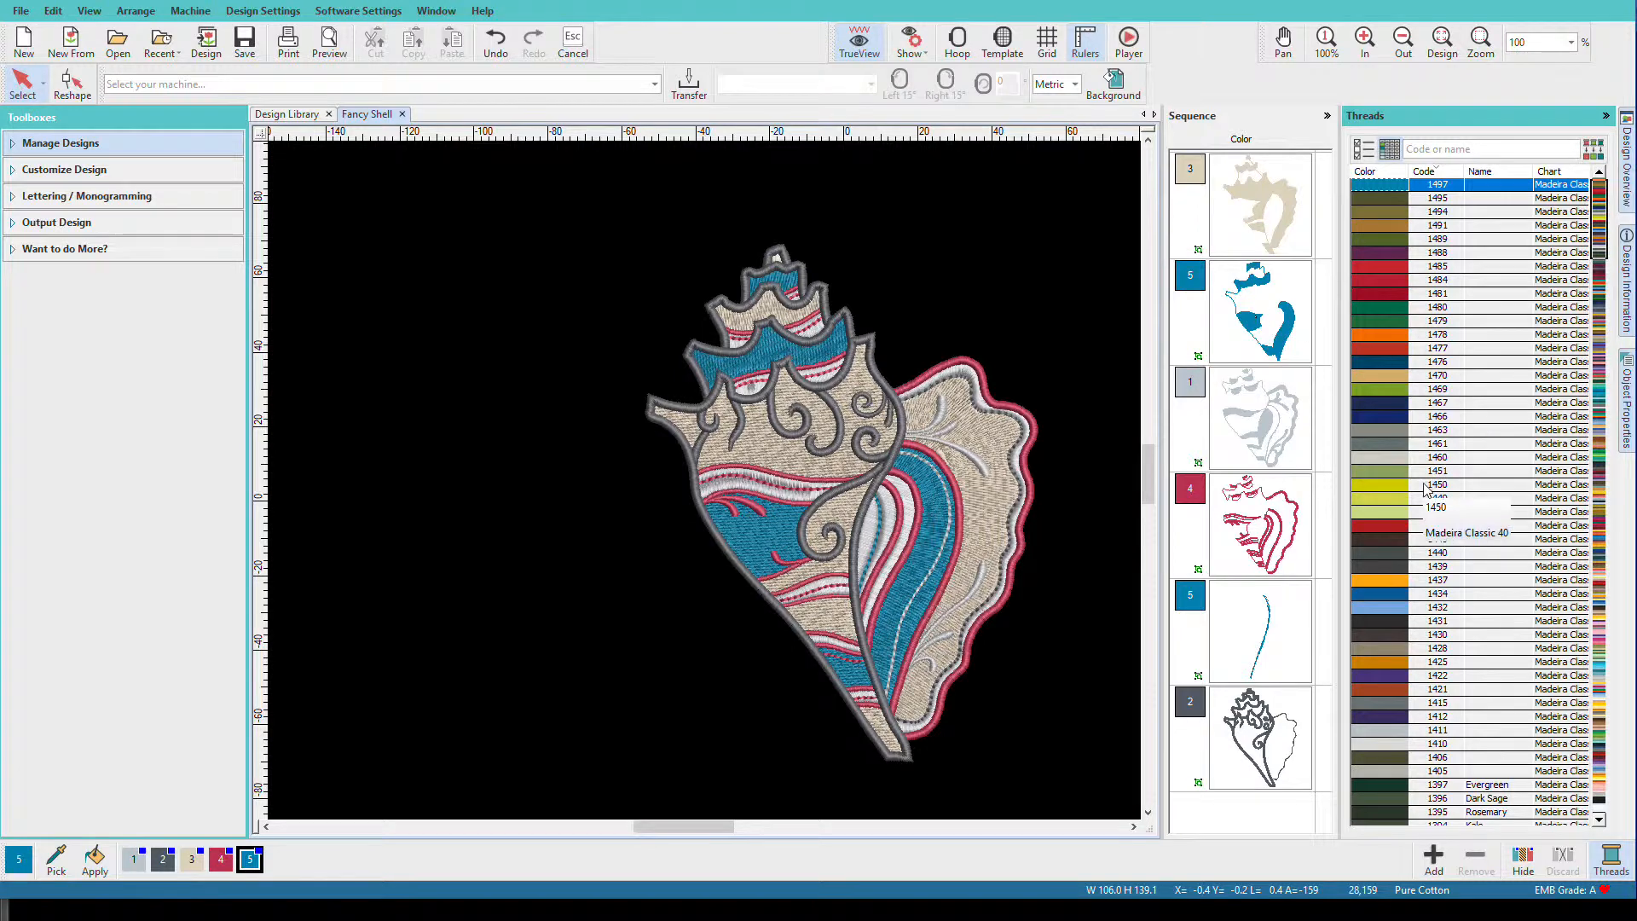
double_click(1378, 607)
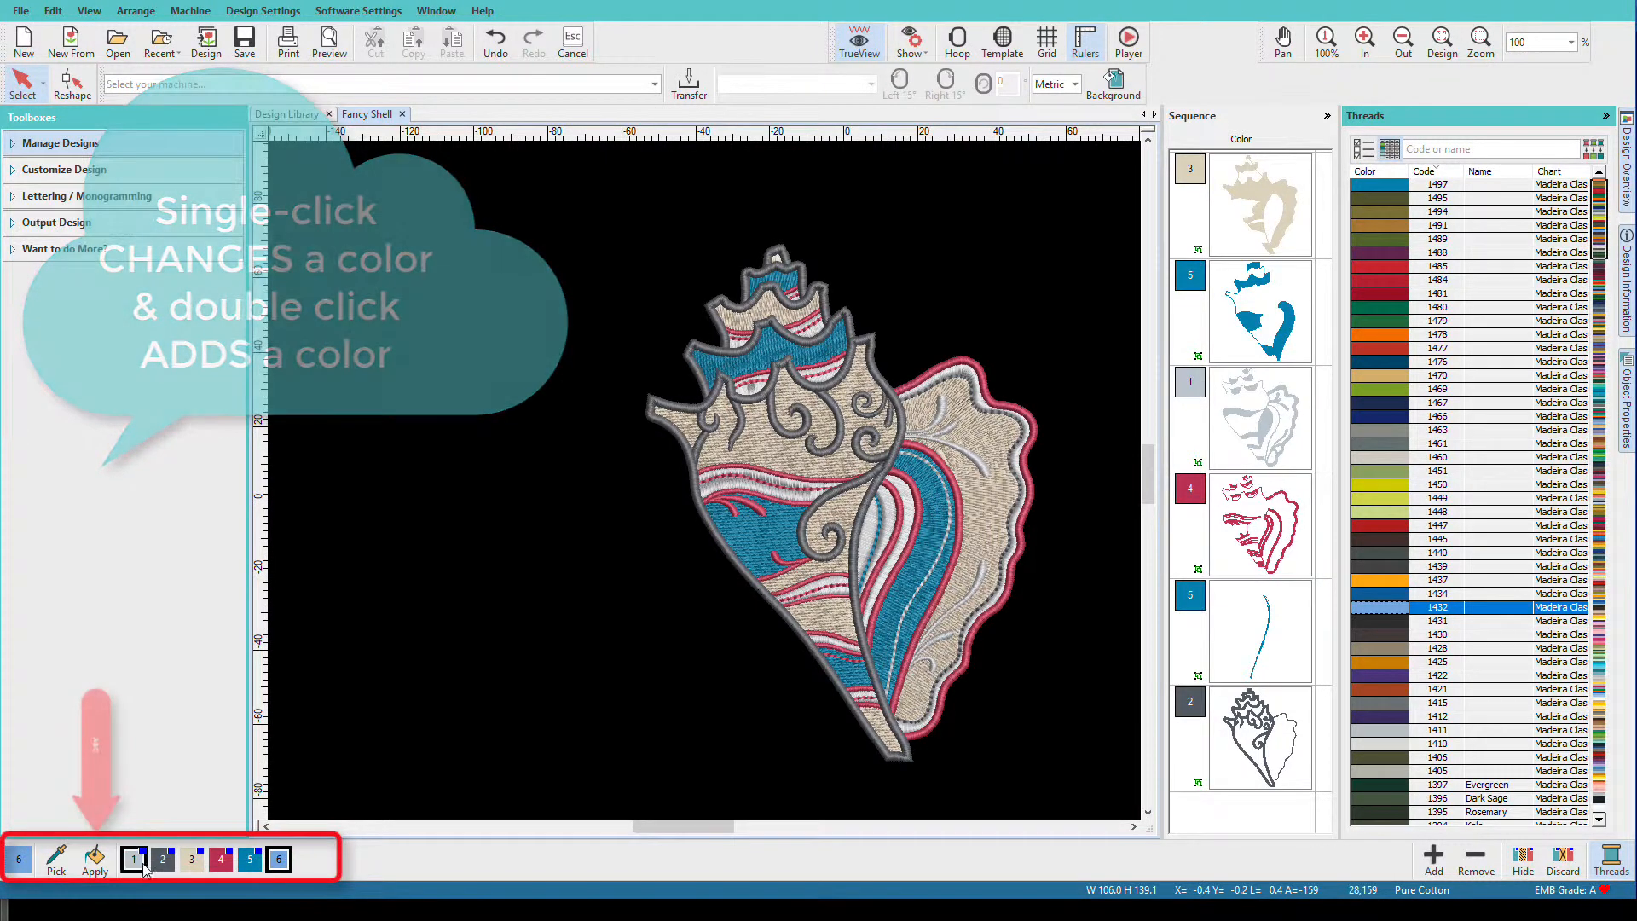
Step: Apply palette color 6 to the block of large color 5 fill areas in the shell
click(94, 862)
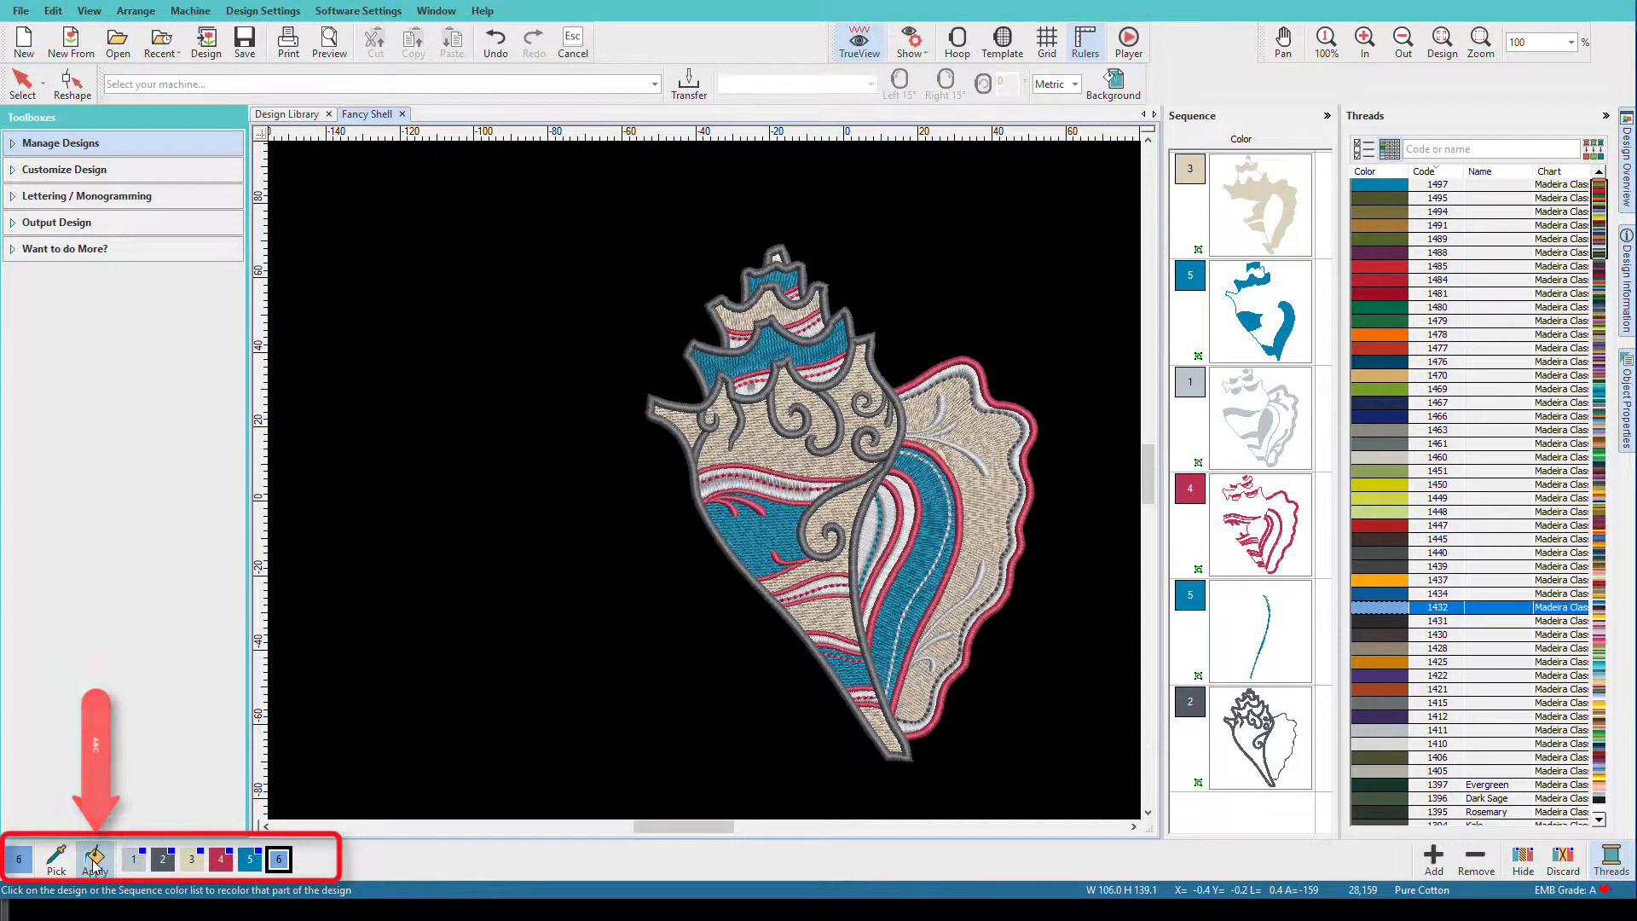
click(749, 532)
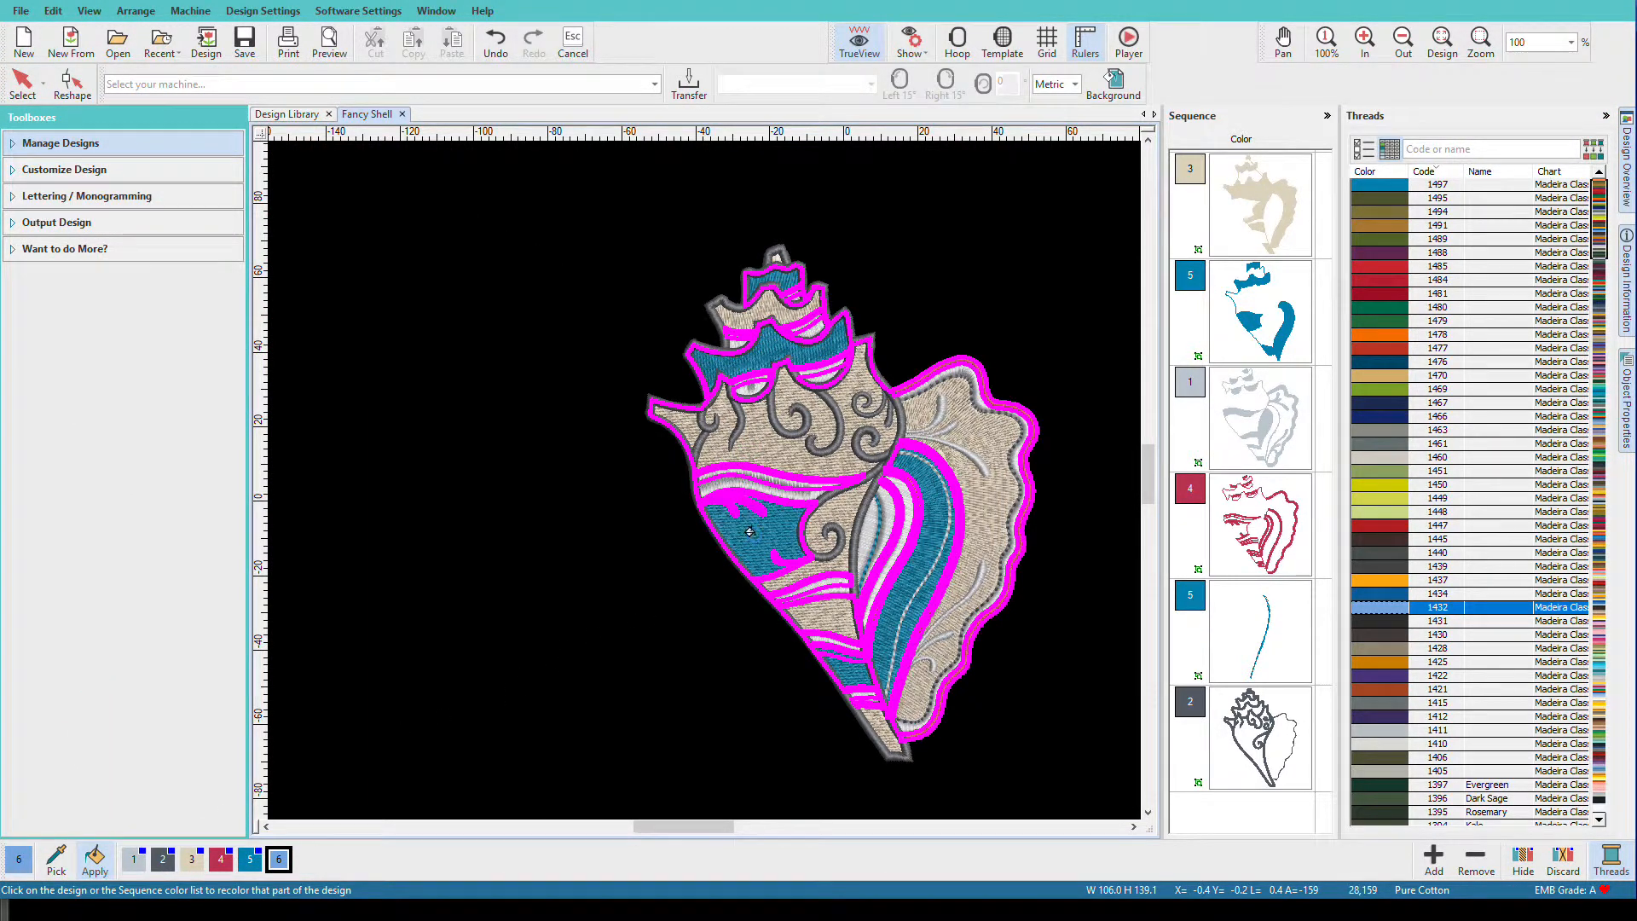
click(750, 532)
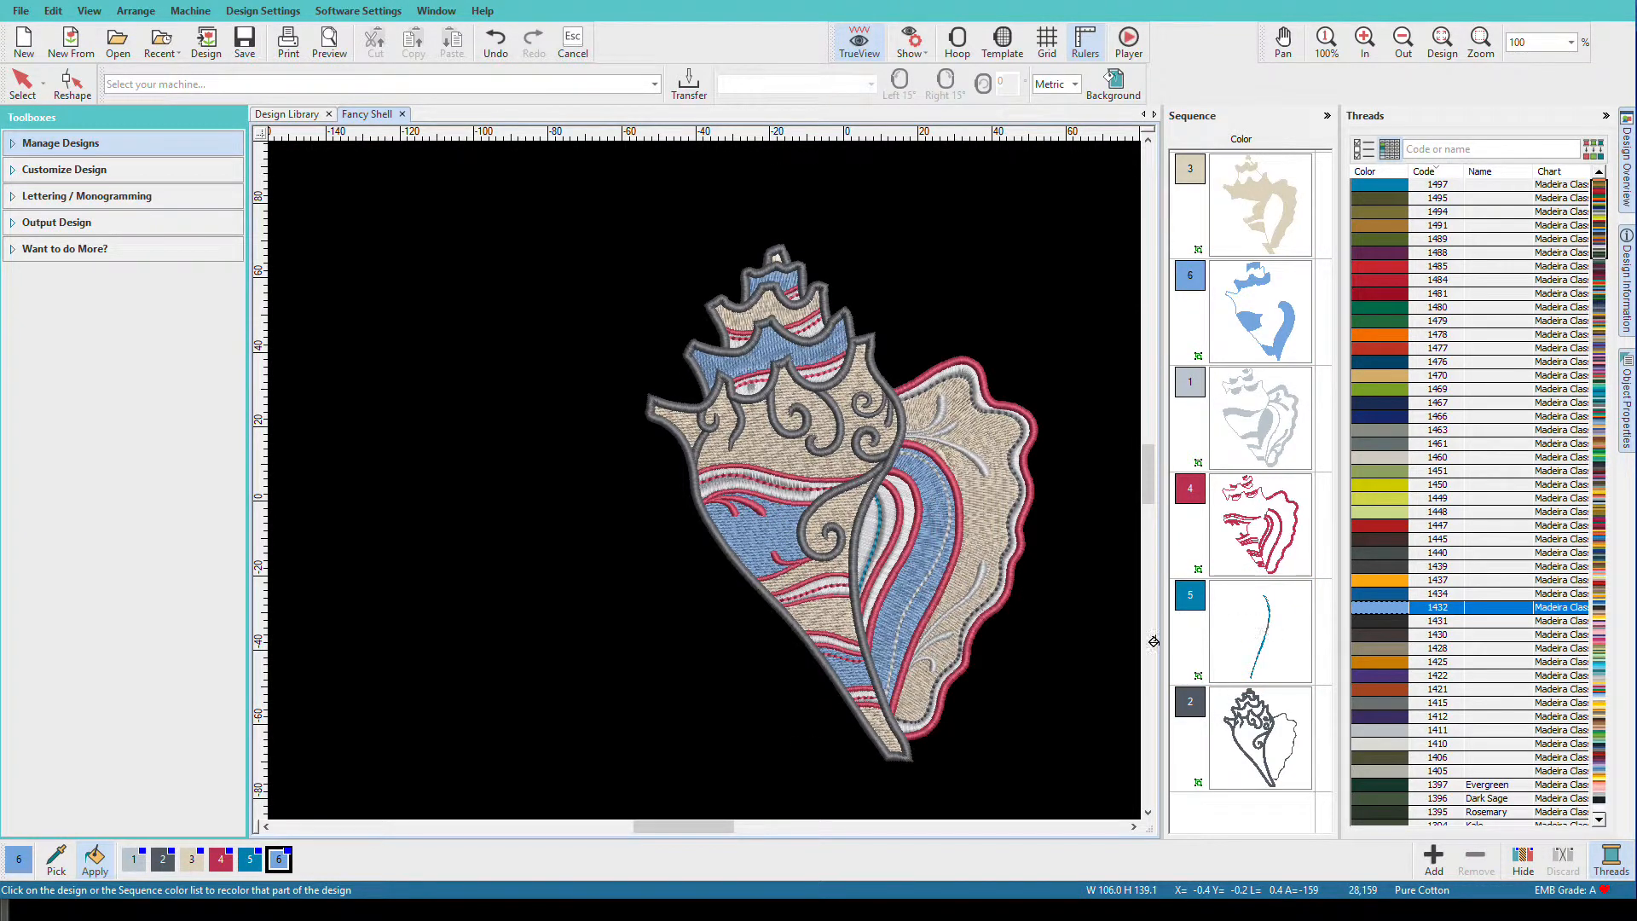
Step: Pick the tan color from the shell's outer lip, then check palette colors 4, 5, 6 and 1 as the current color
click(57, 861)
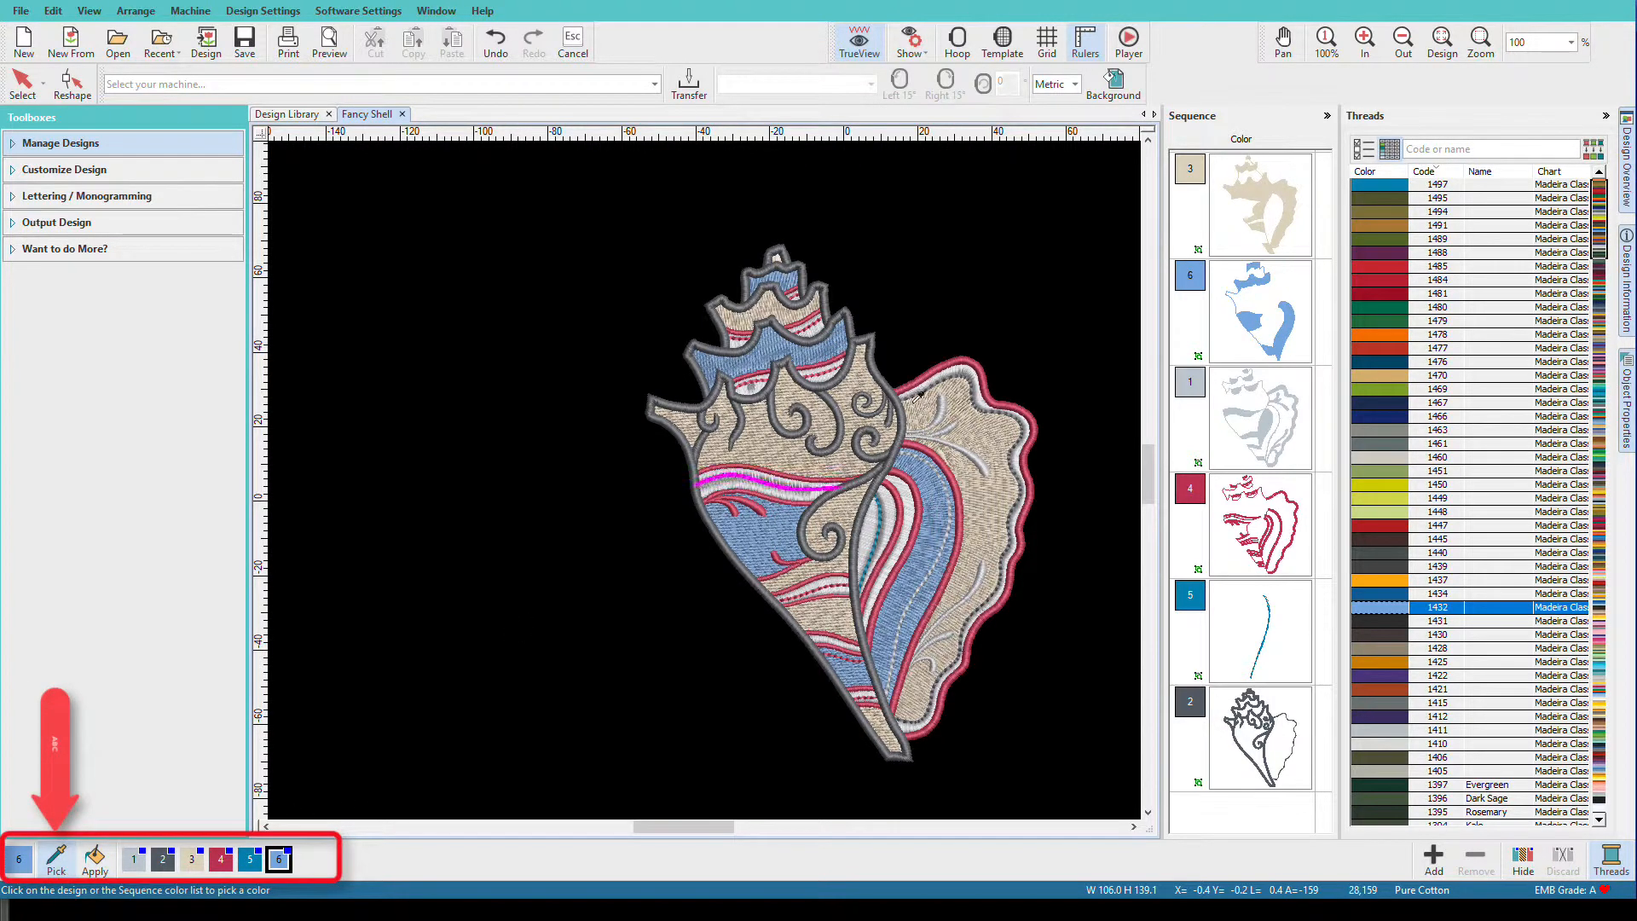
click(996, 431)
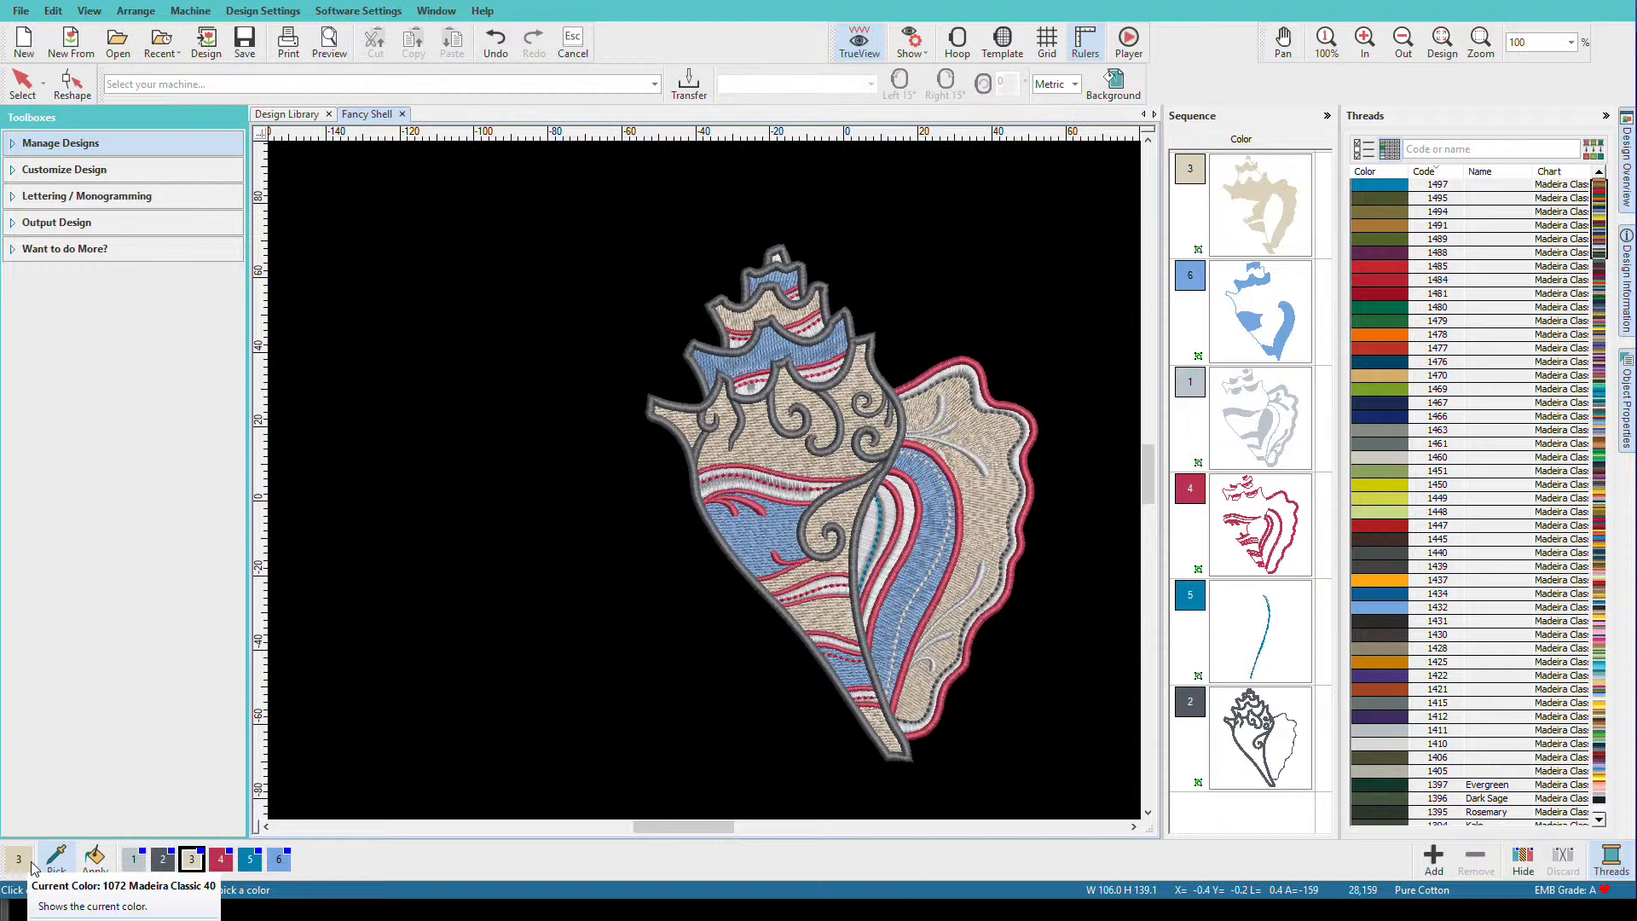
click(221, 858)
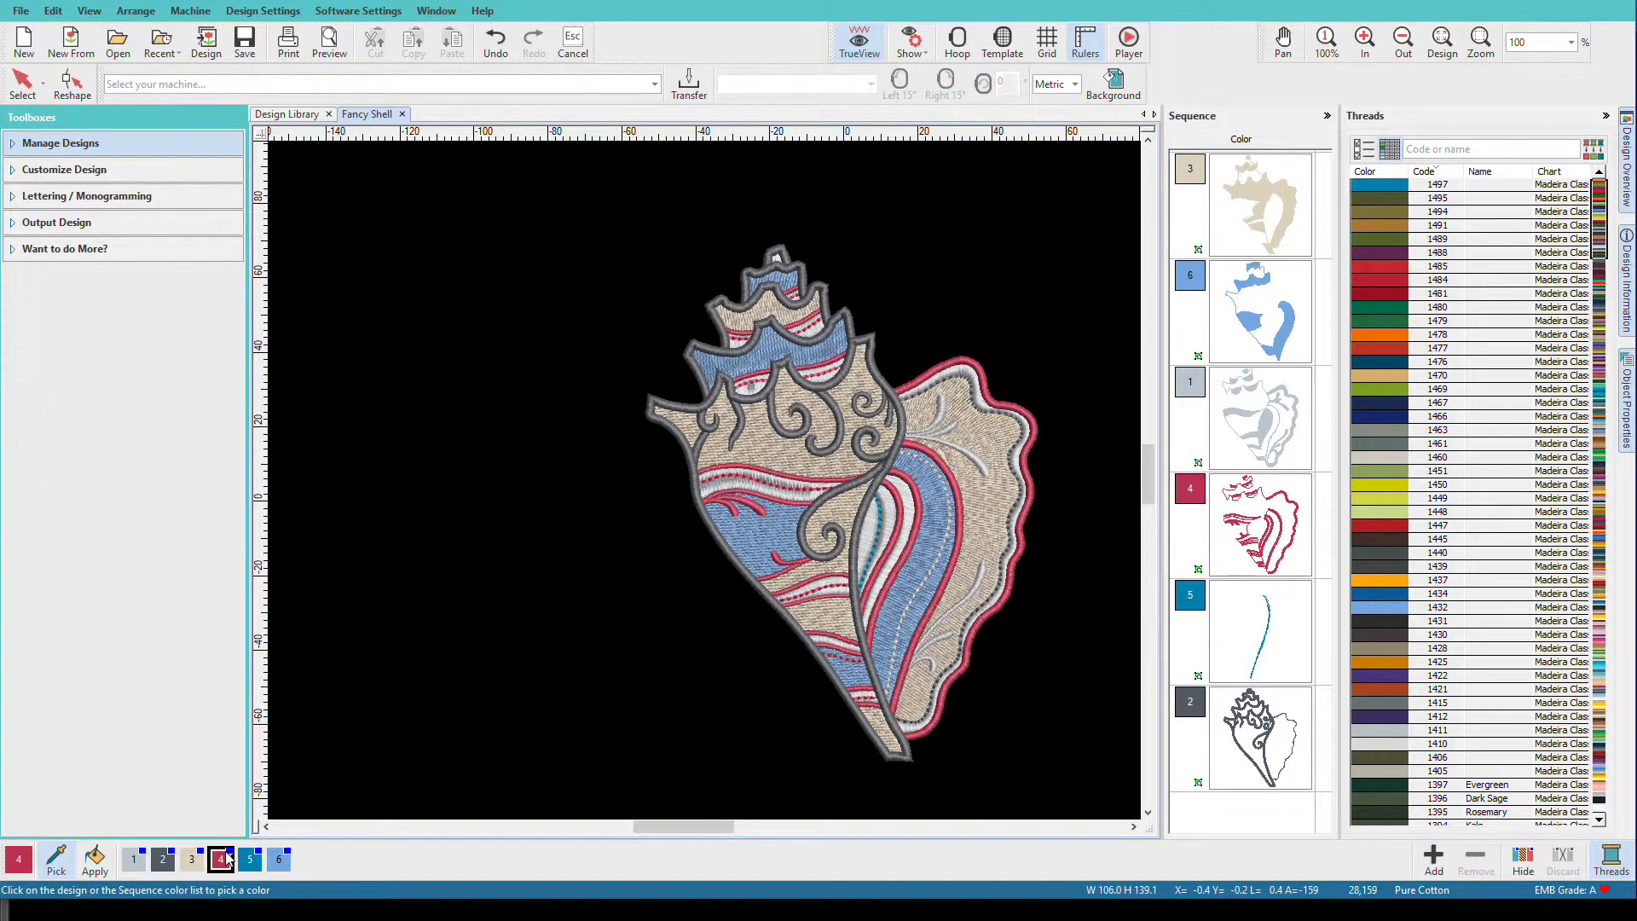
click(251, 858)
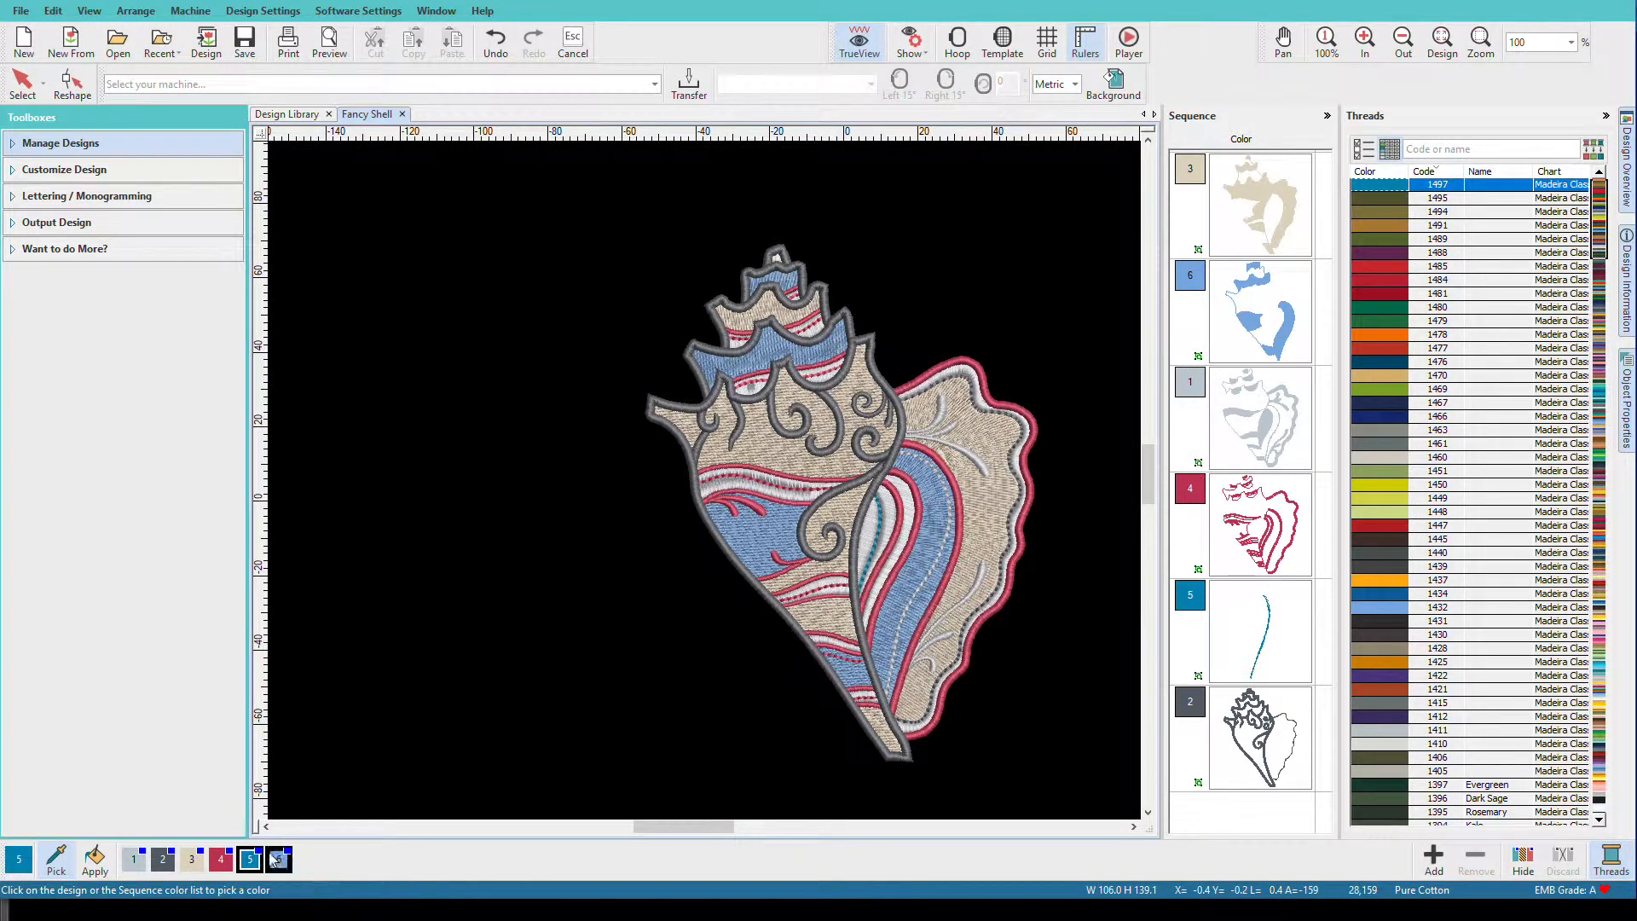
click(276, 859)
click(133, 861)
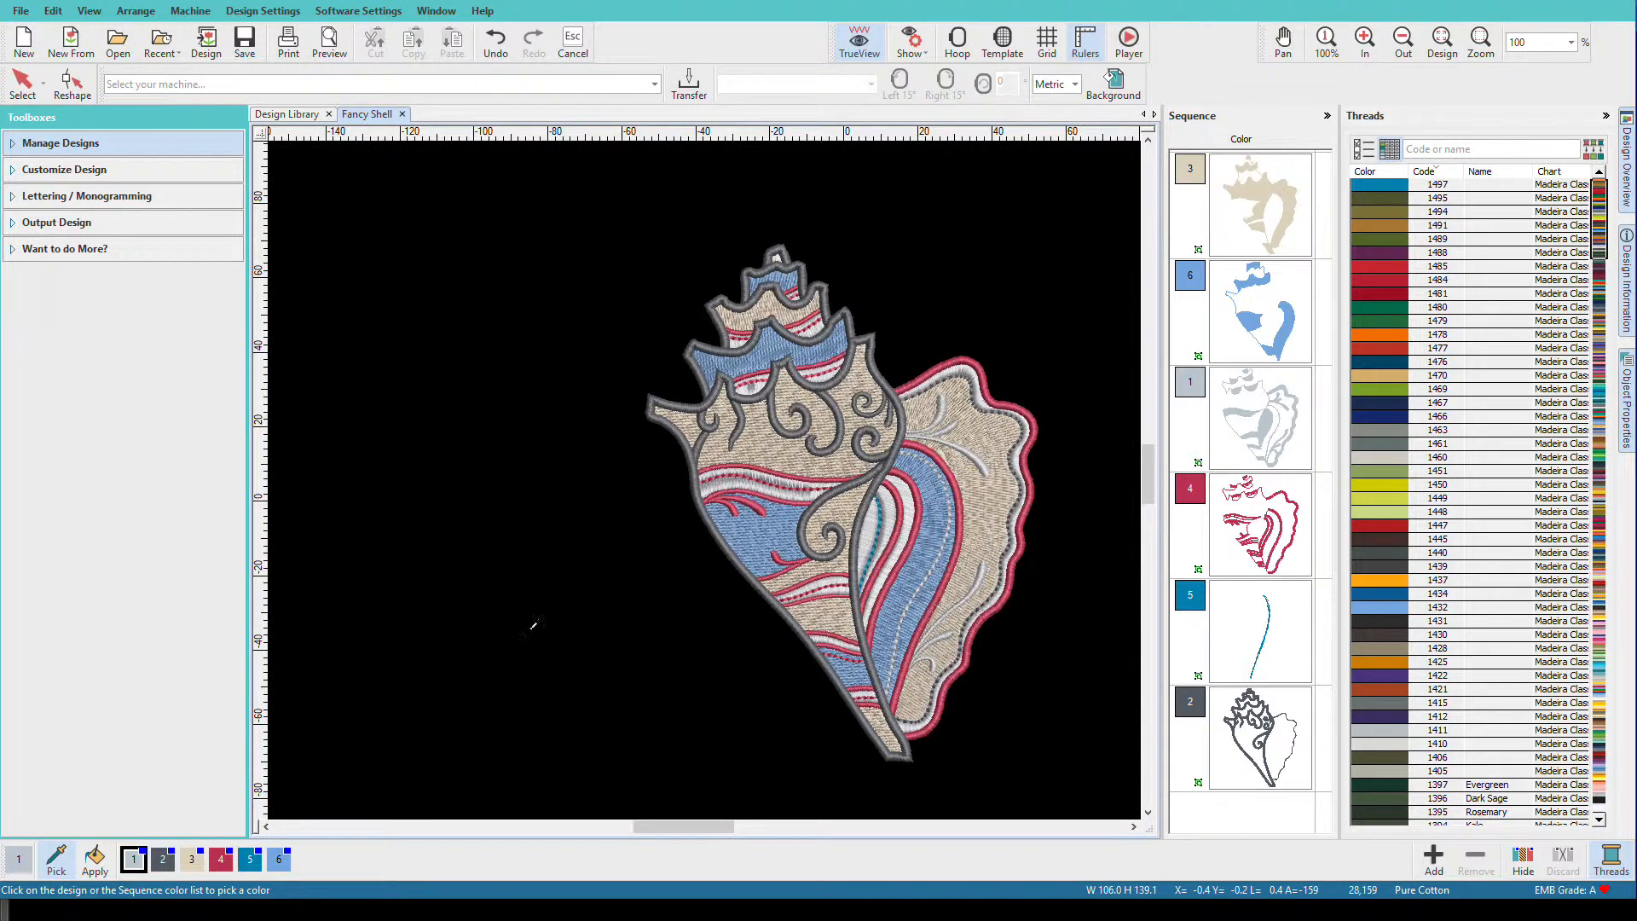
Step: Replace the Madeira Classic 40 thread chart with Hemingworth and match all design colors to that chart
click(1369, 151)
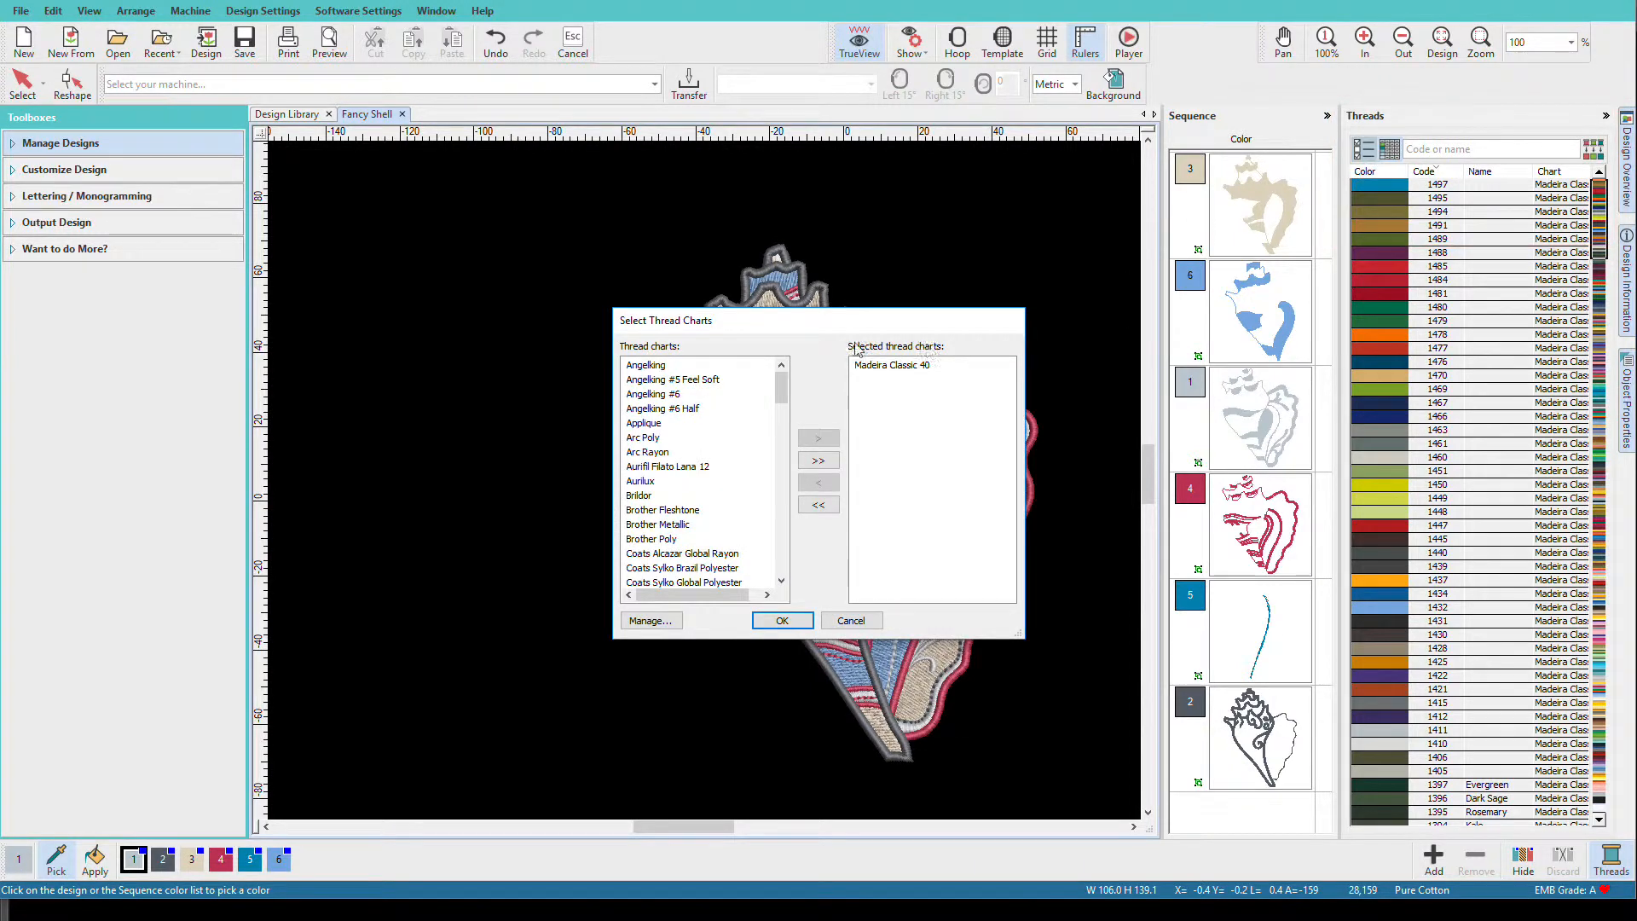
click(905, 366)
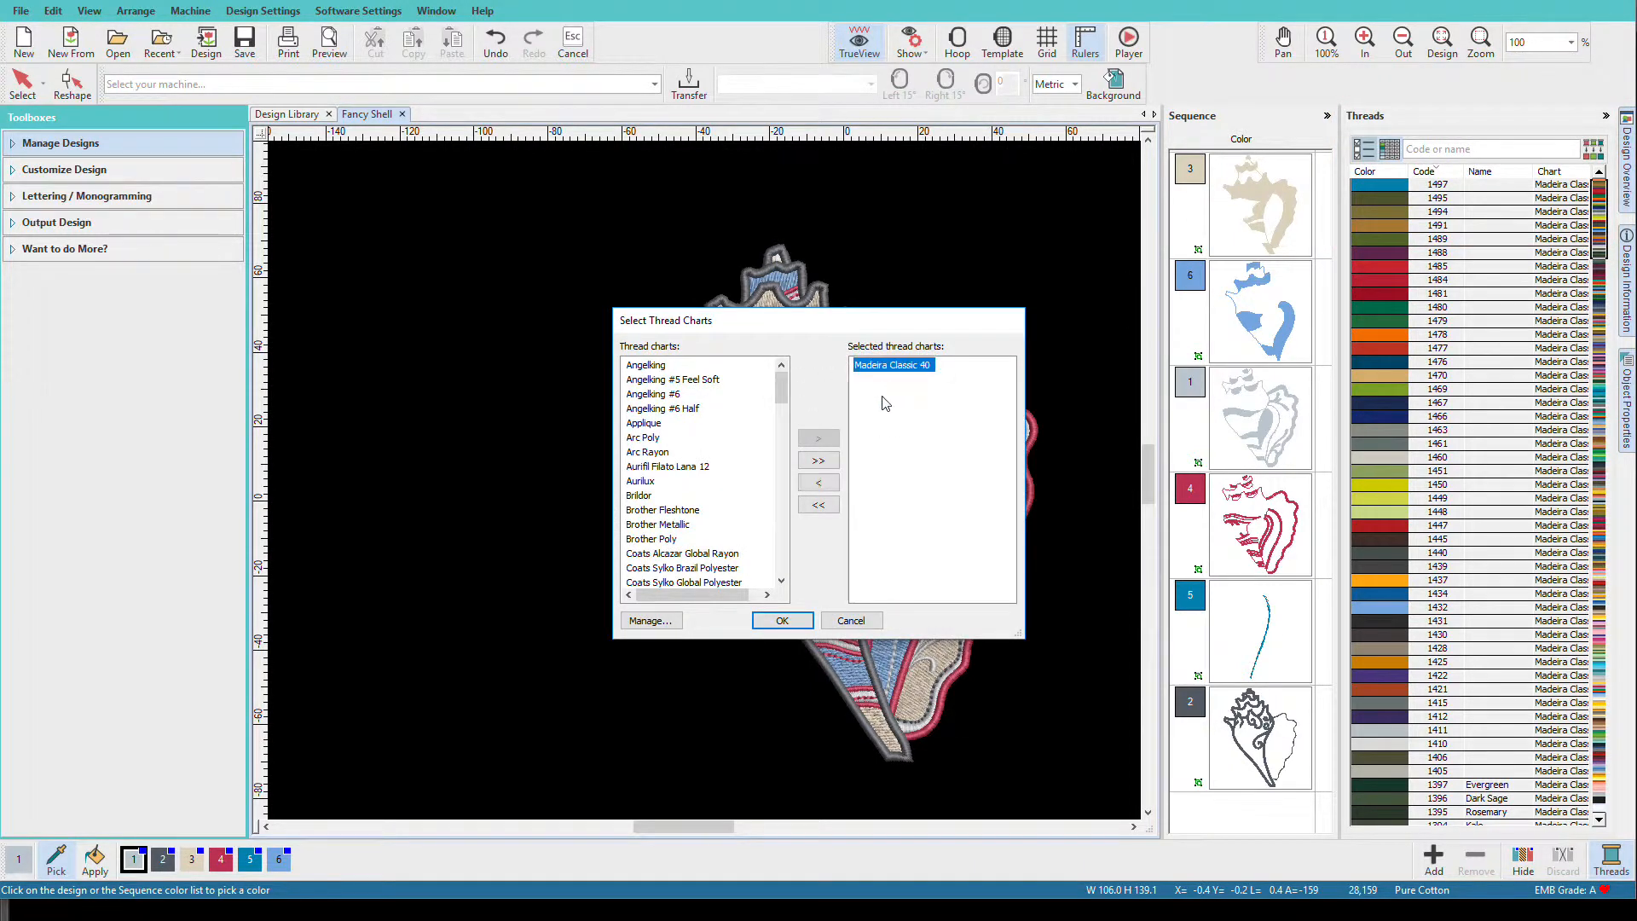
click(819, 482)
drag(781, 391, 780, 443)
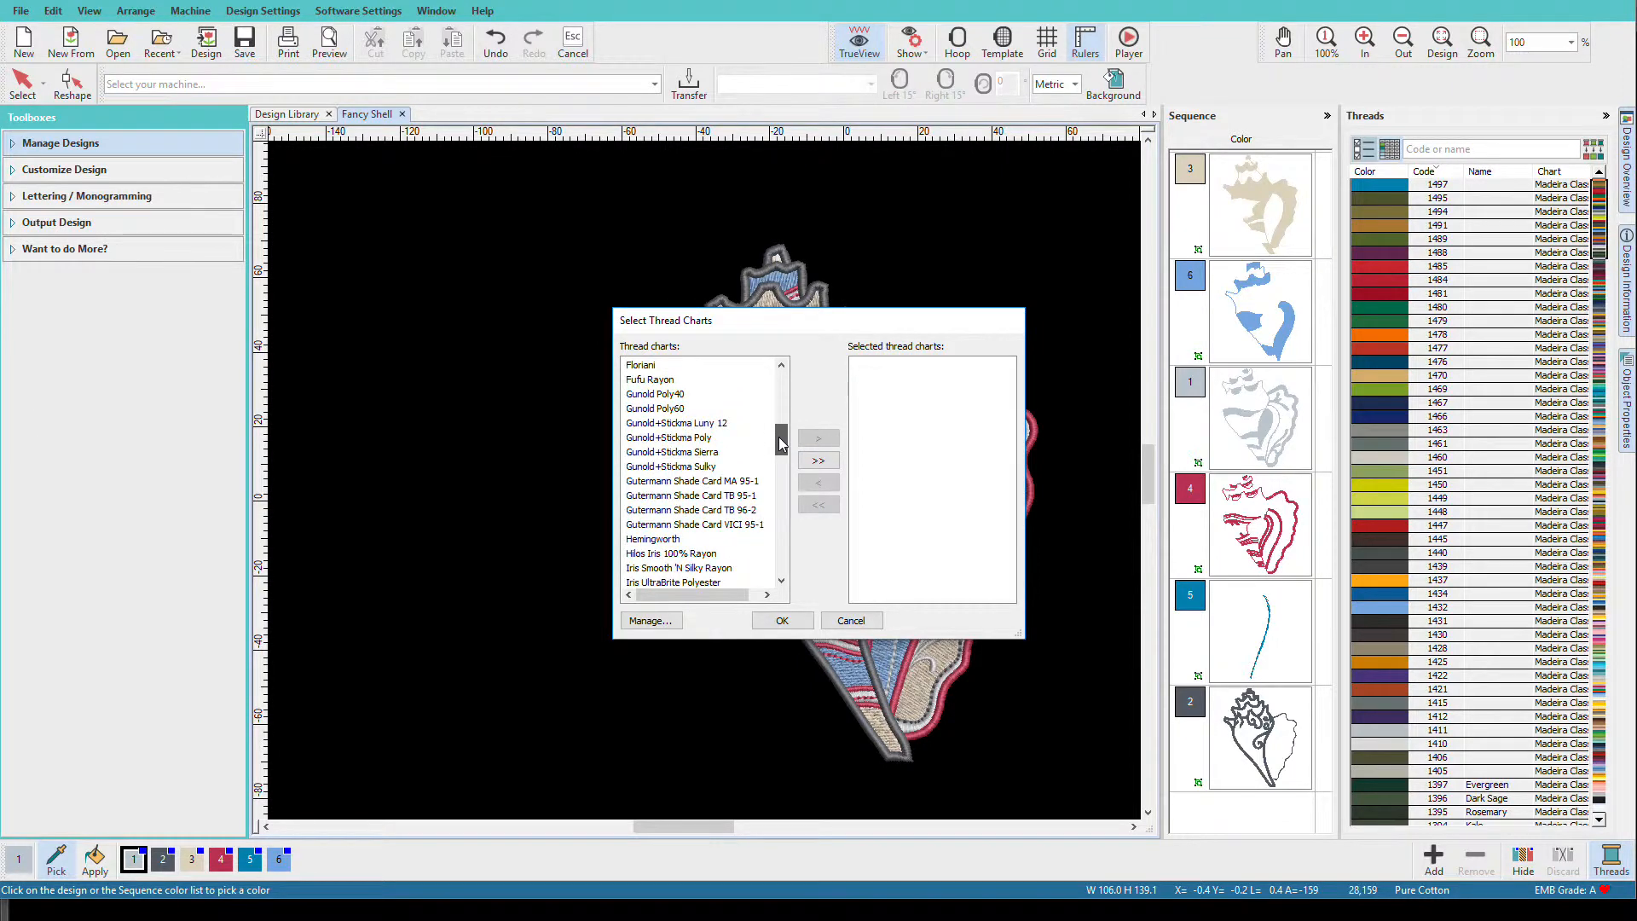
click(677, 541)
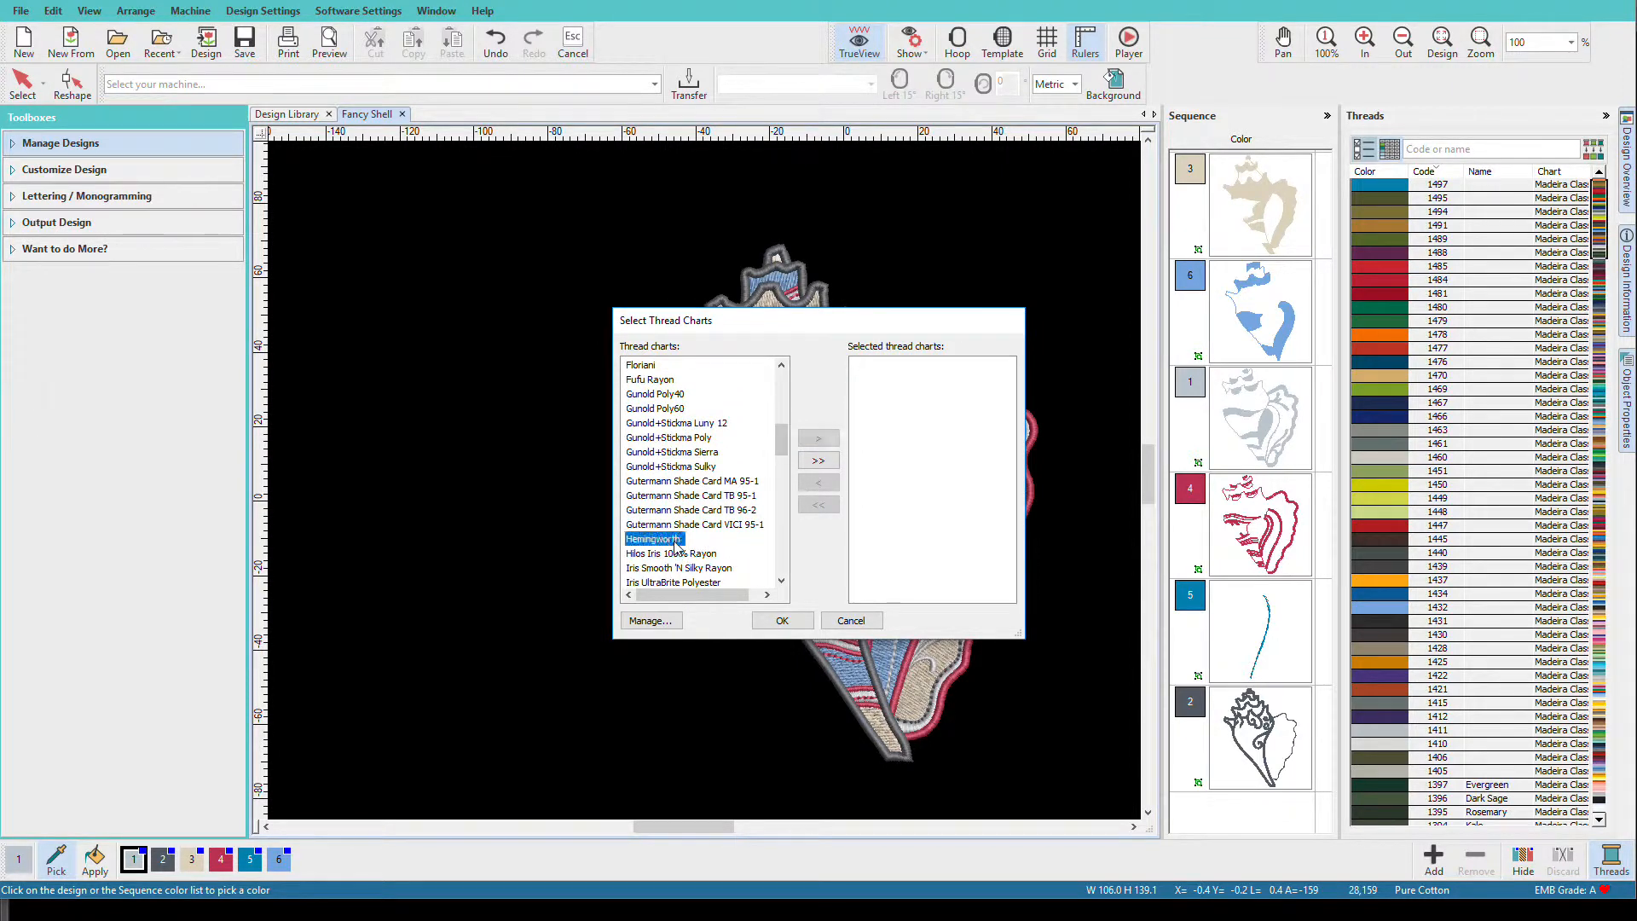
double_click(676, 541)
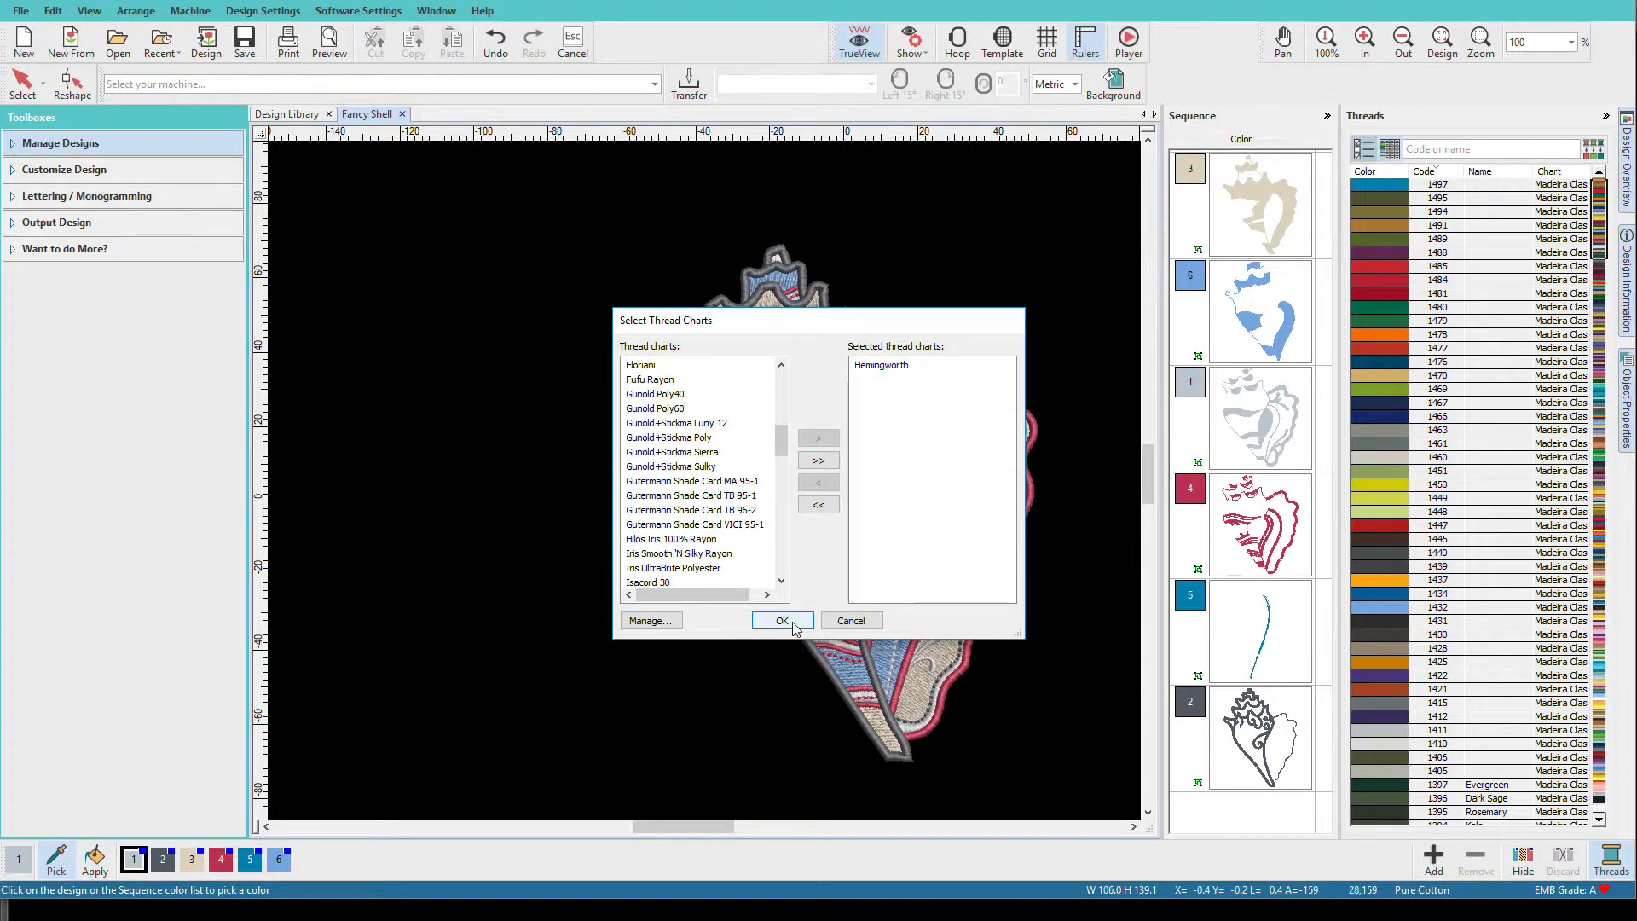
click(781, 620)
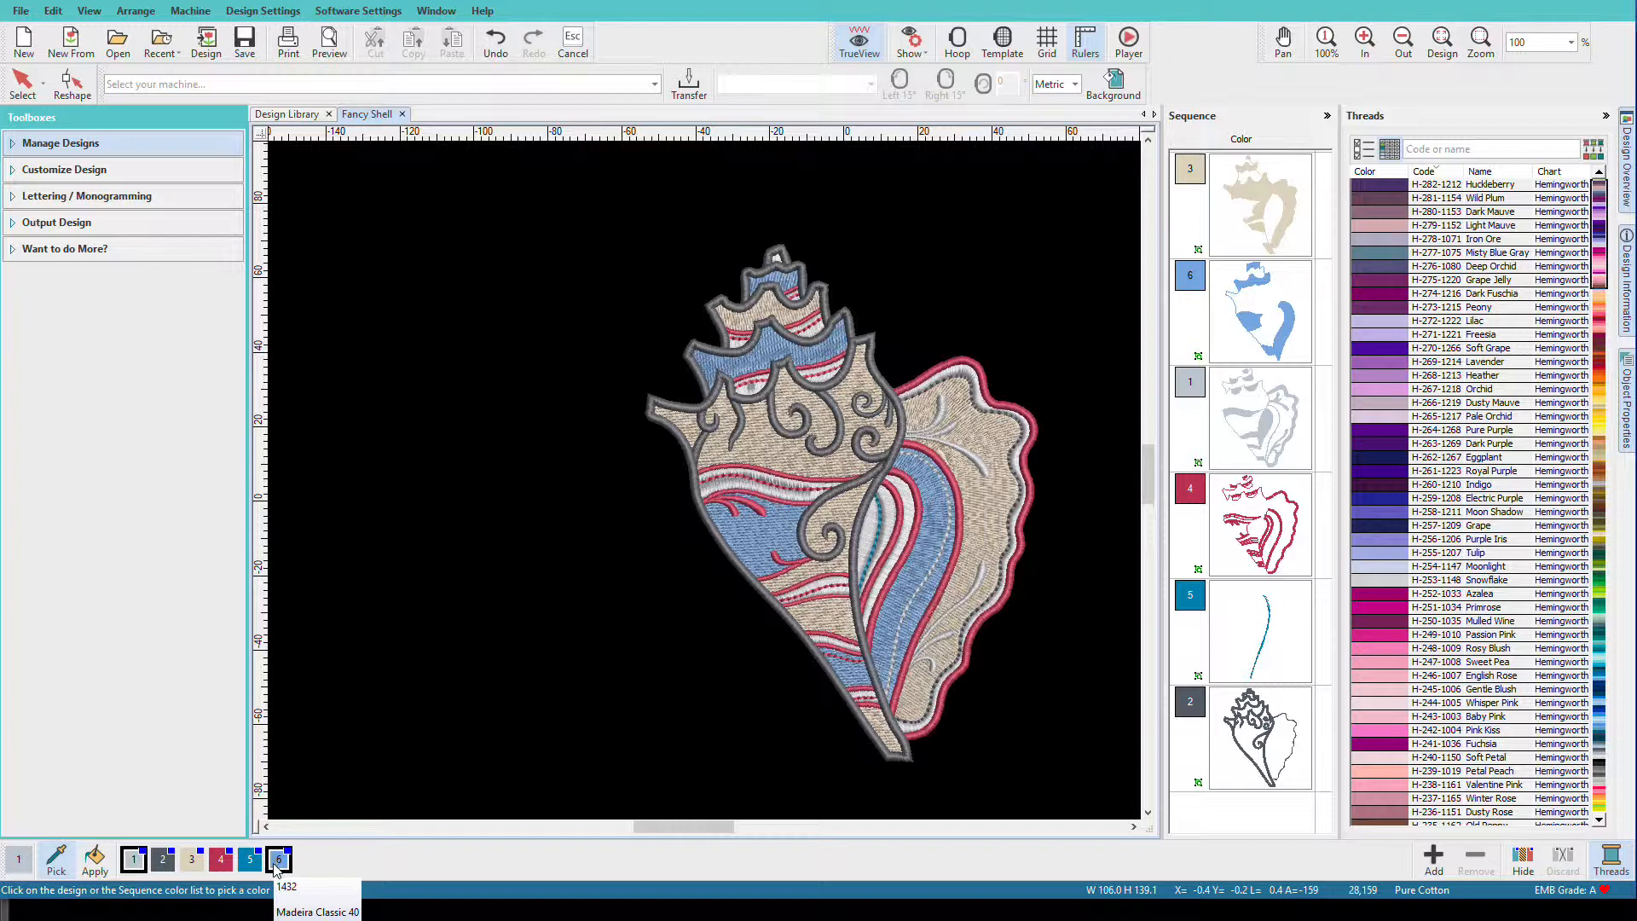
click(1591, 152)
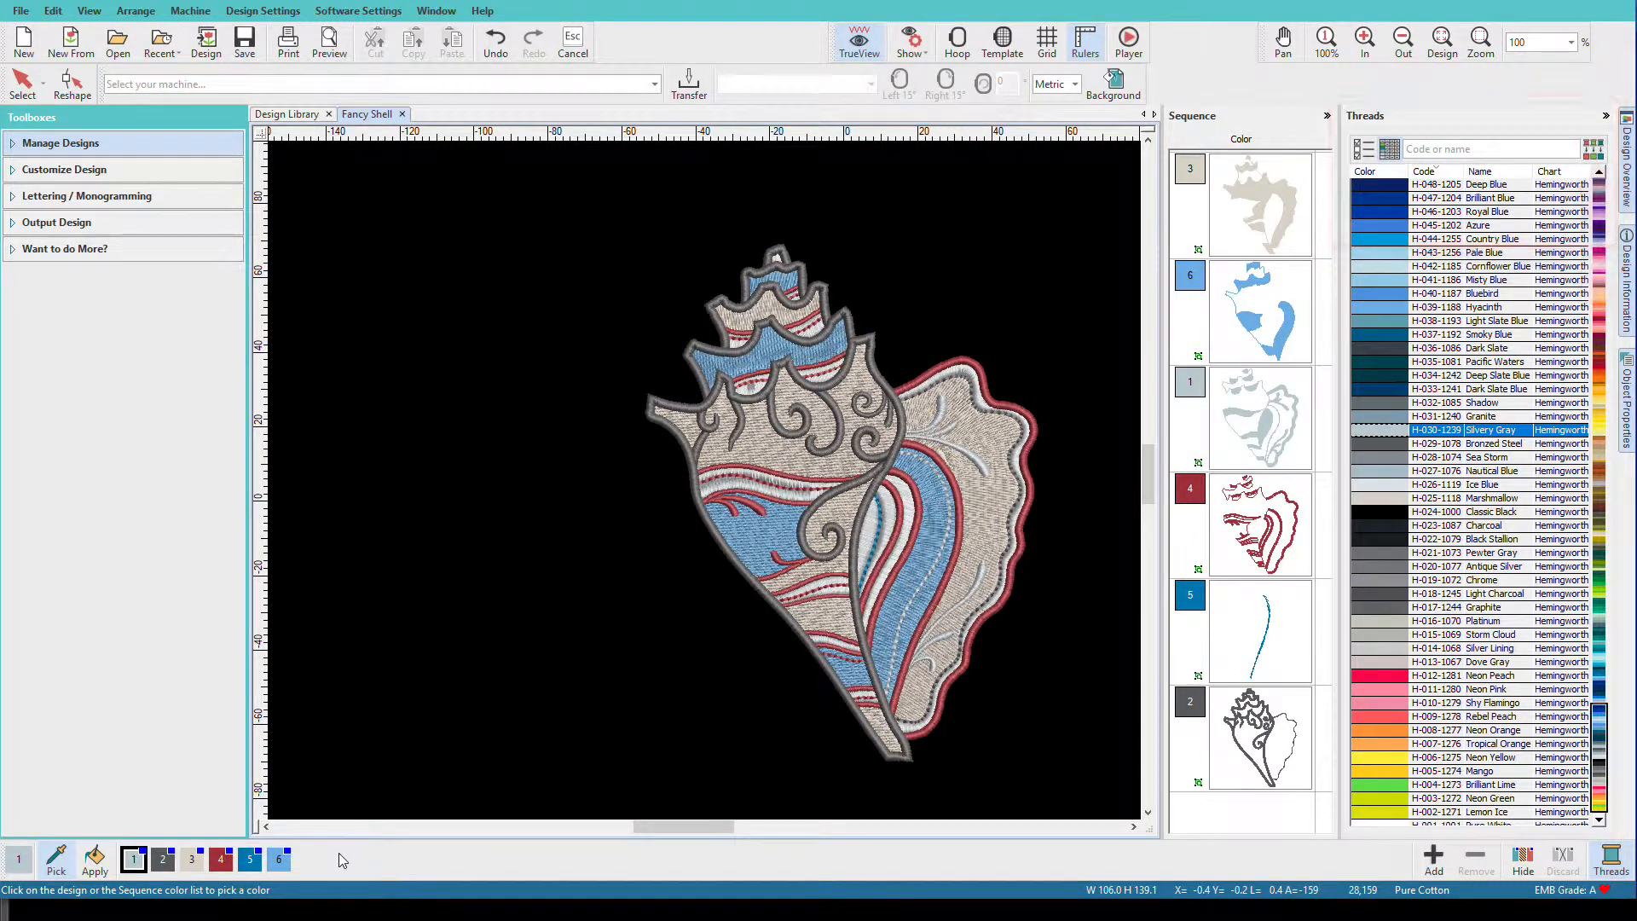